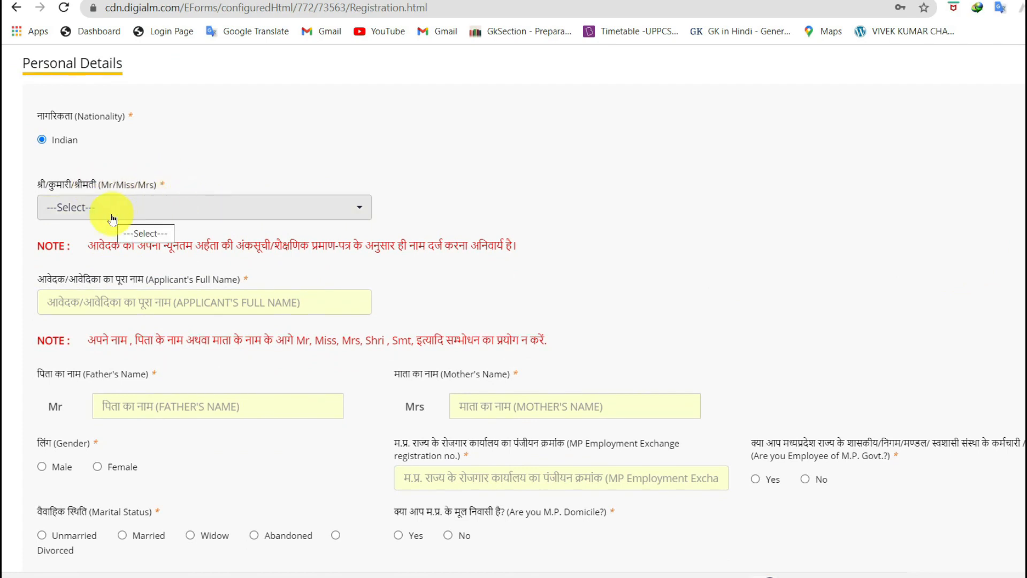
Choose Mr as the salutation and set the gender to Male
click(96, 209)
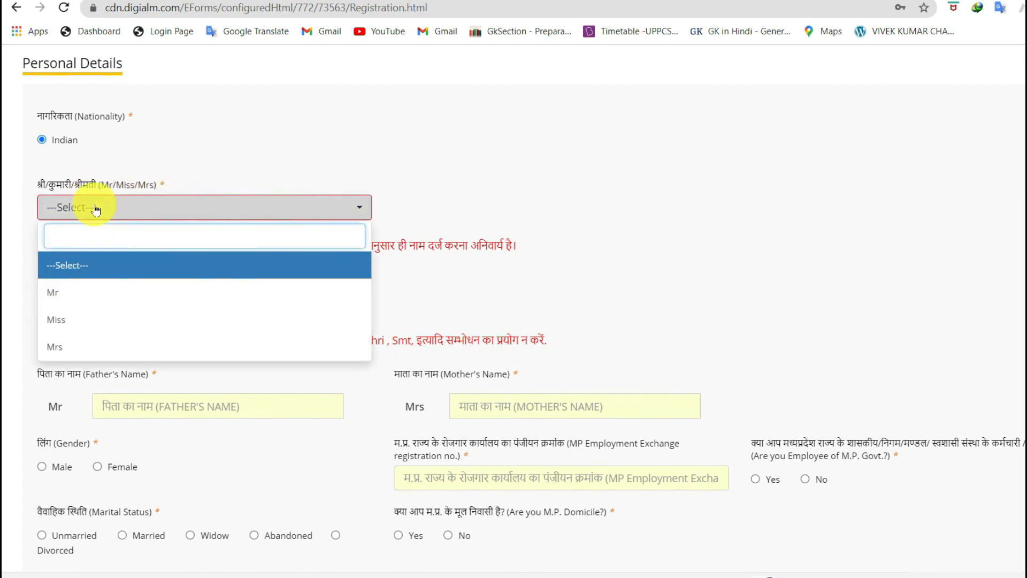
click(75, 293)
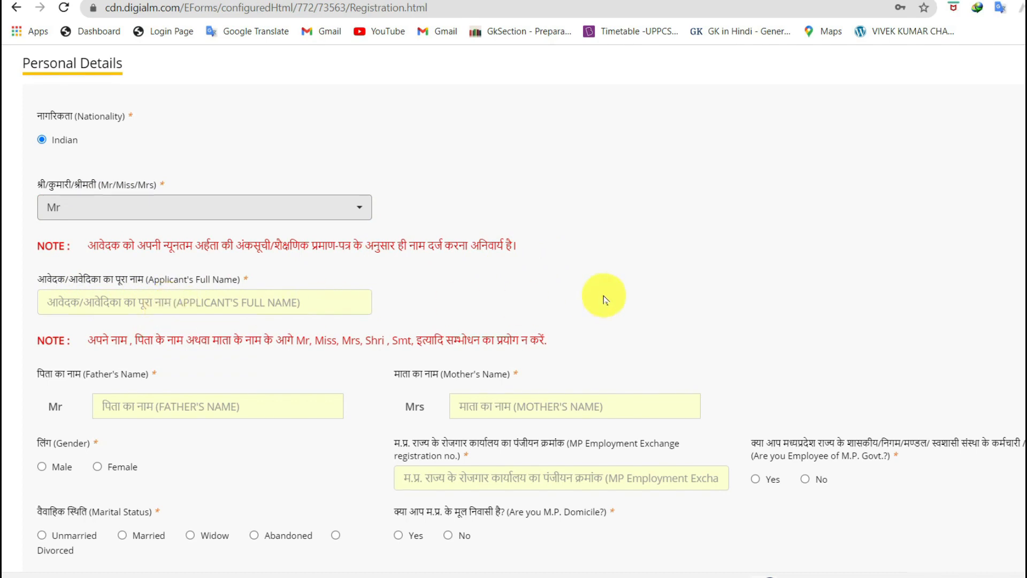
scroll(3, 285, down, 1)
scroll(2, 285, down, 2)
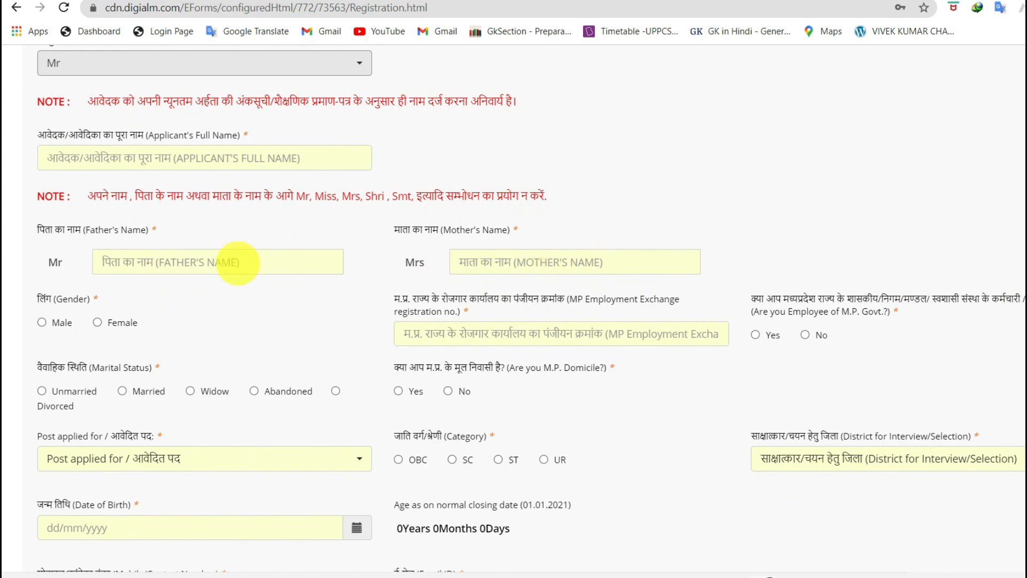
click(49, 322)
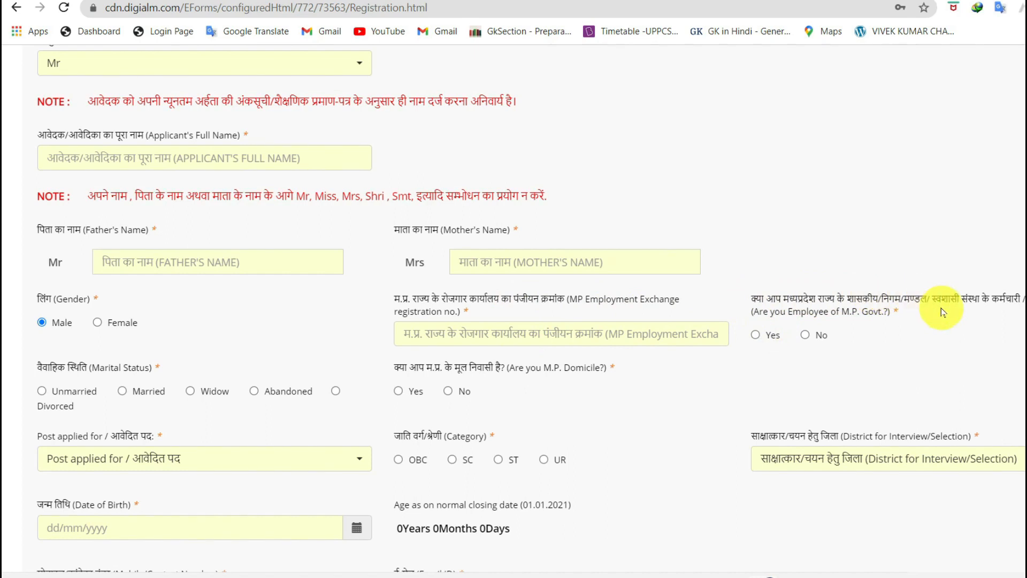
Answer No to M.P. government employee, choose Unmarried, and Yes to M.P. domicile
click(805, 335)
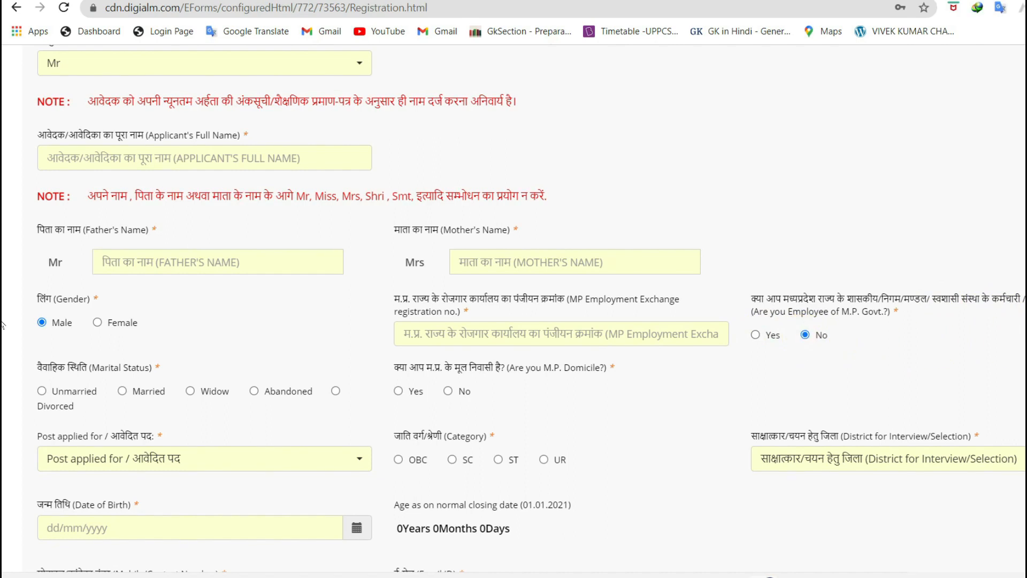
scroll(3, 333, down, 2)
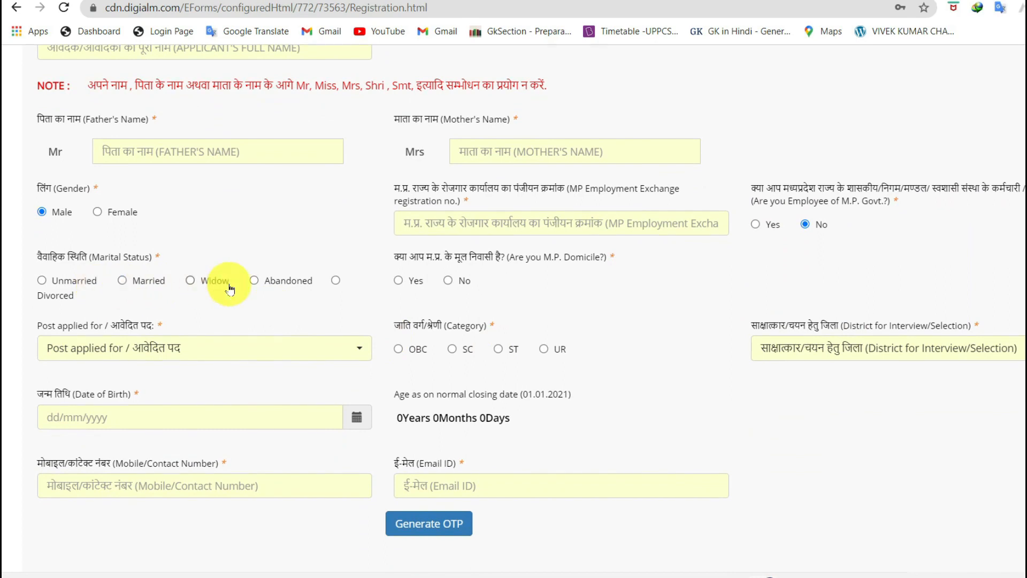
click(48, 284)
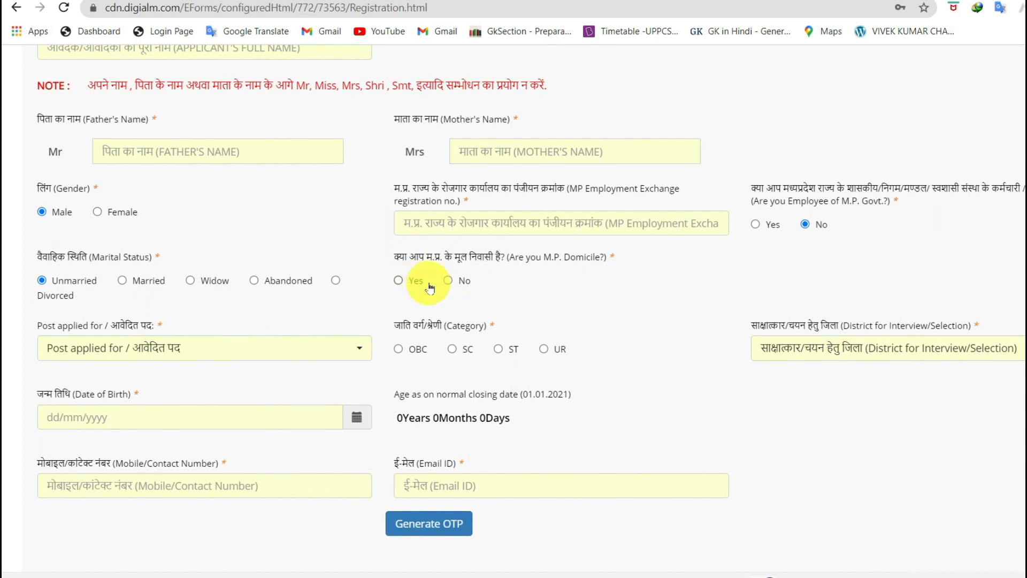
click(406, 284)
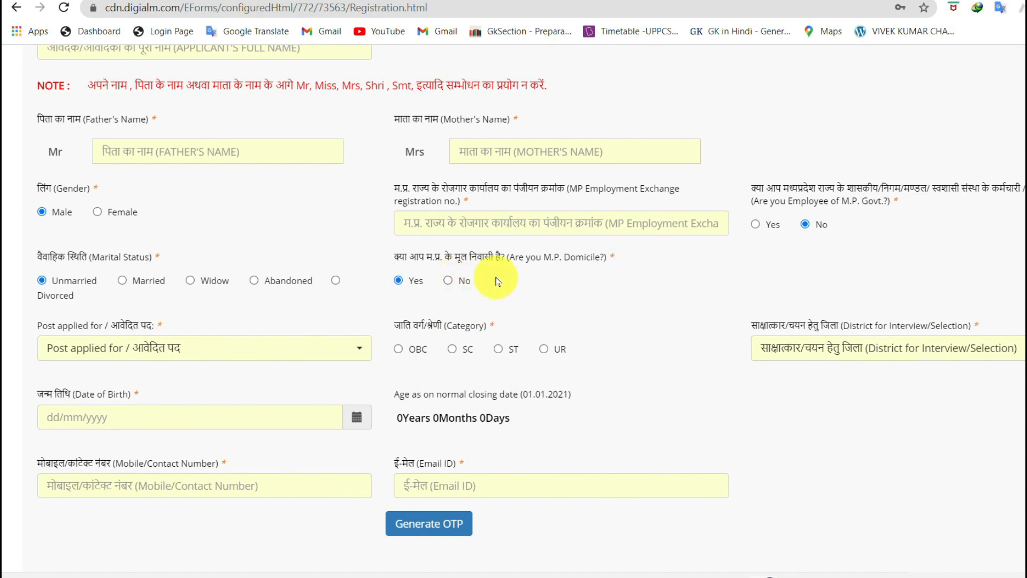
scroll(321, 284, down, 2)
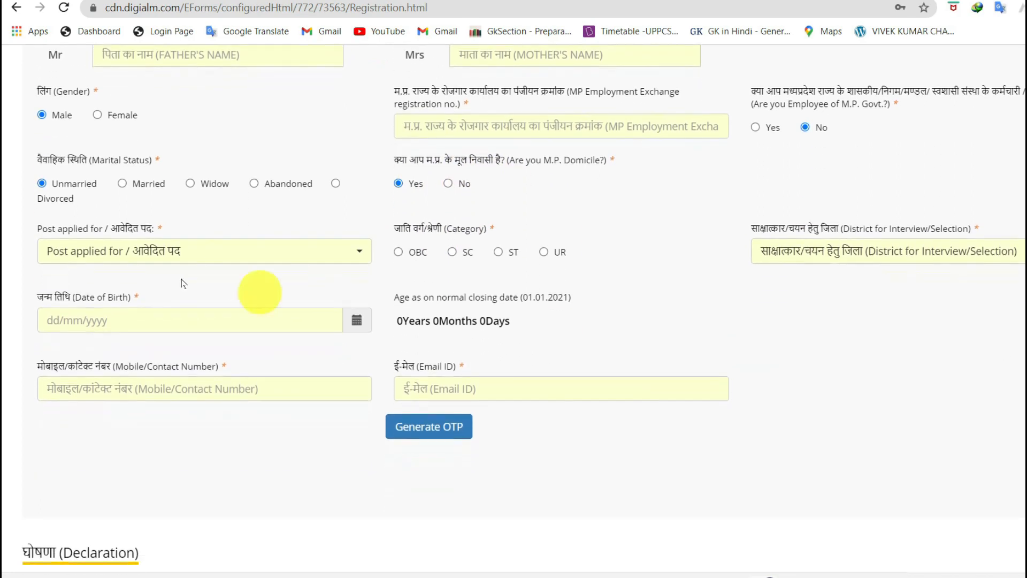
Apply for the Peon-Waterman-Watchmen post under the ST category
click(174, 251)
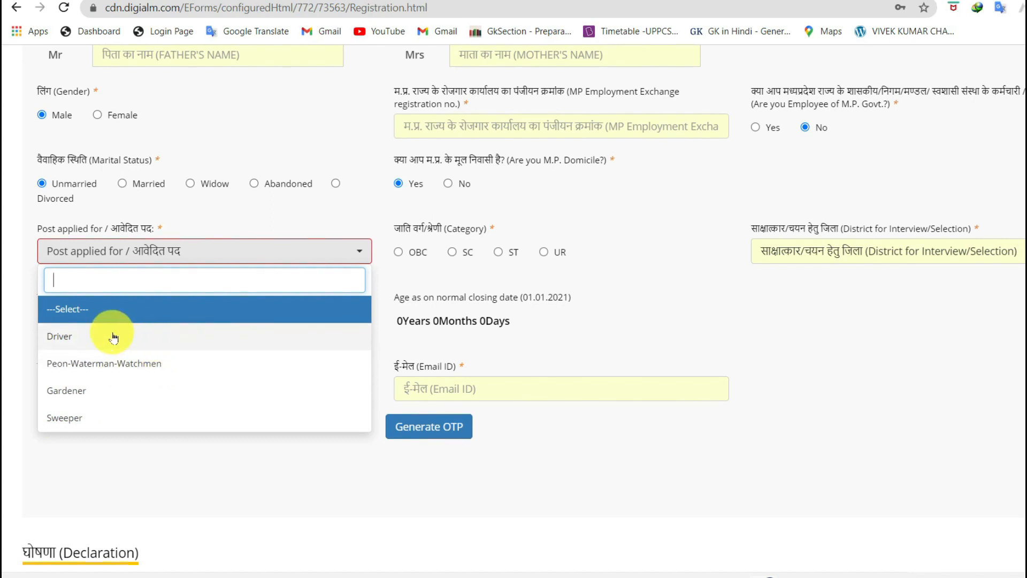
click(119, 363)
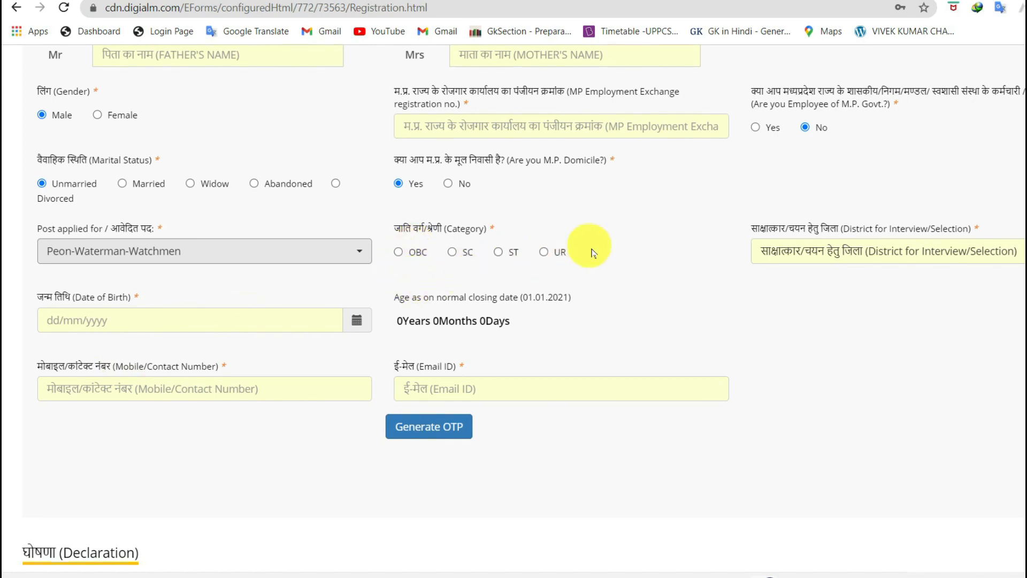
click(498, 254)
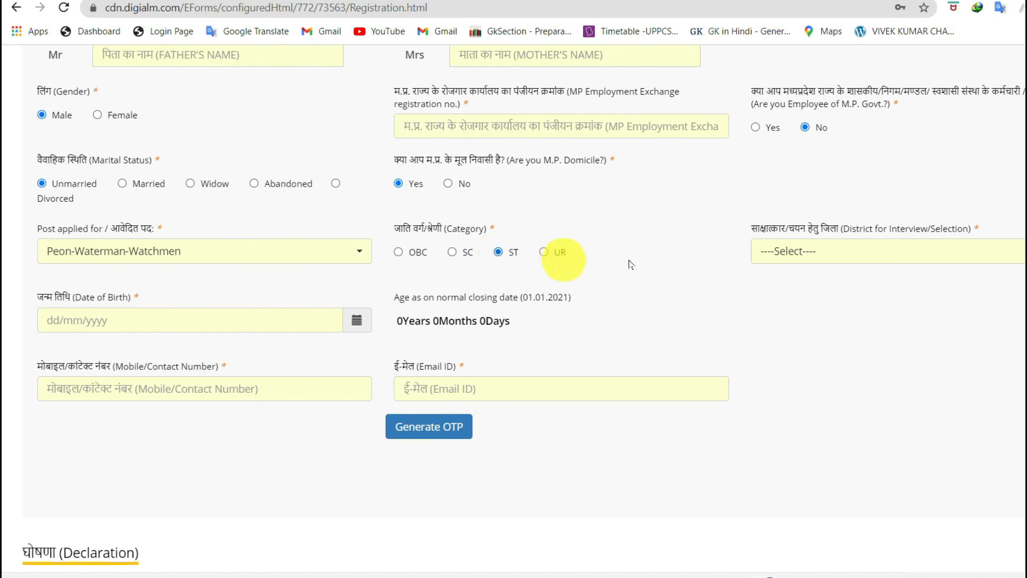
Select Jabalpur as the interview district
click(824, 262)
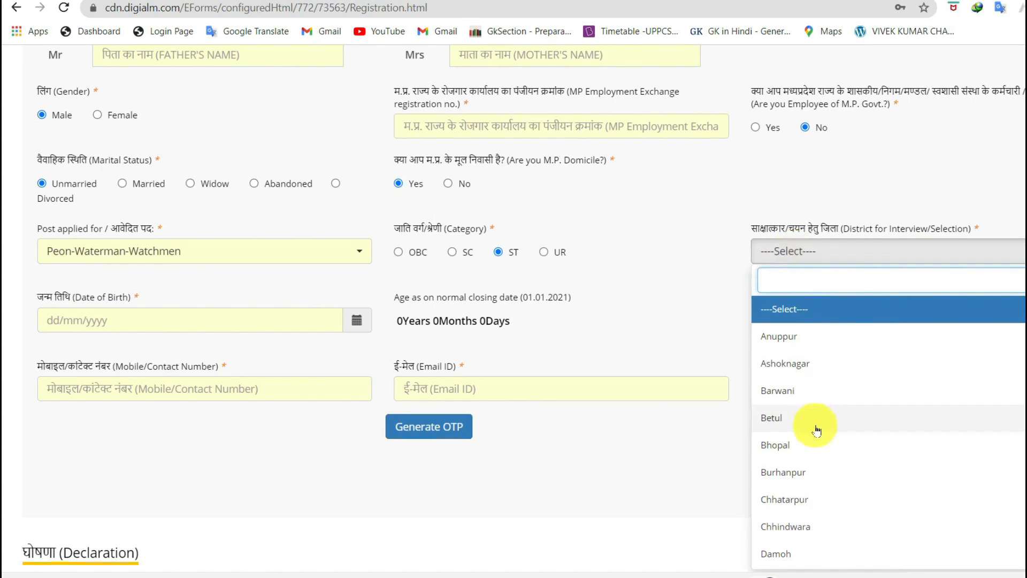
scroll(813, 428, down, 15)
scroll(815, 439, up, 15)
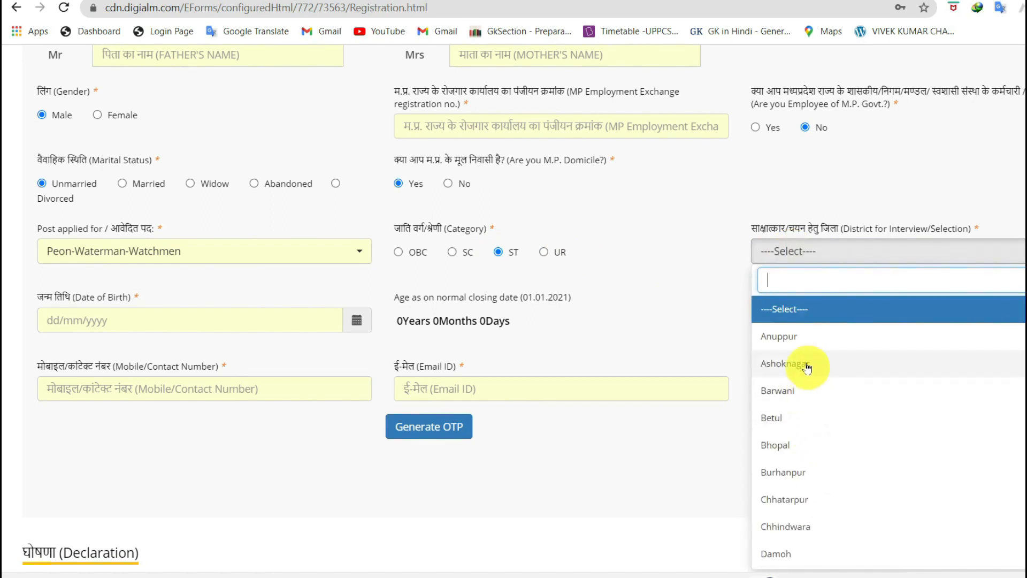
scroll(821, 428, down, 12)
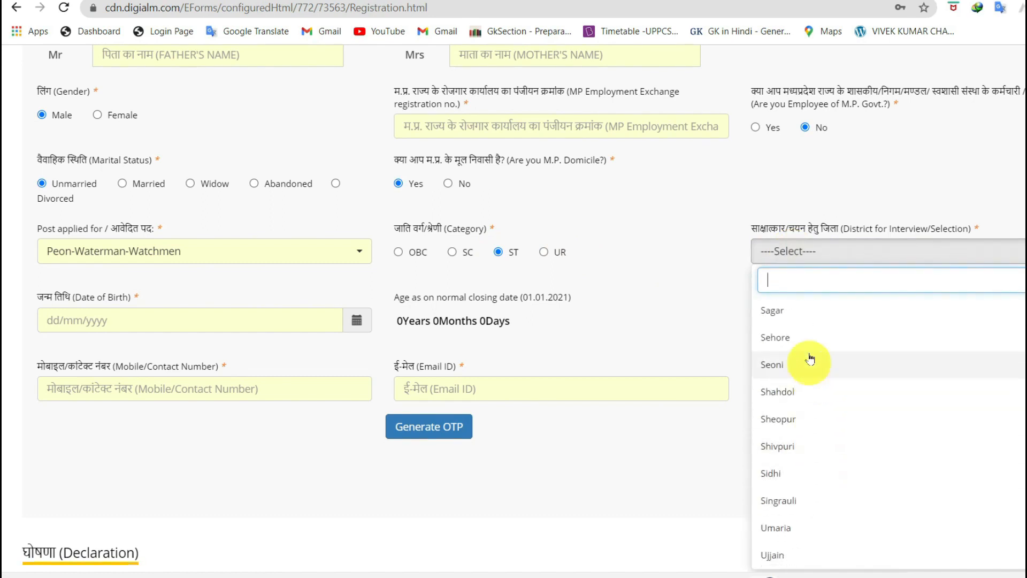
scroll(813, 433, up, 7)
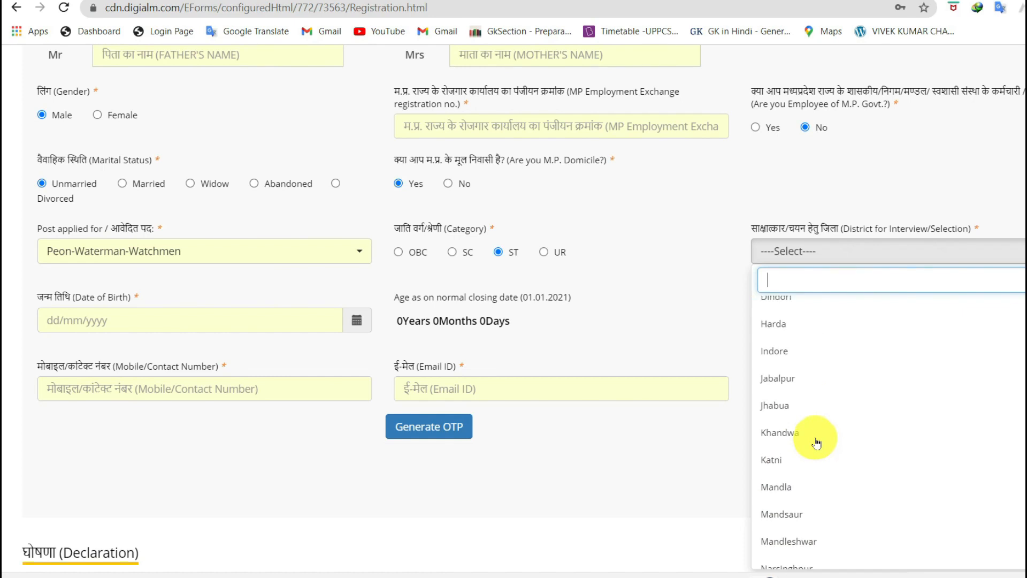
click(789, 378)
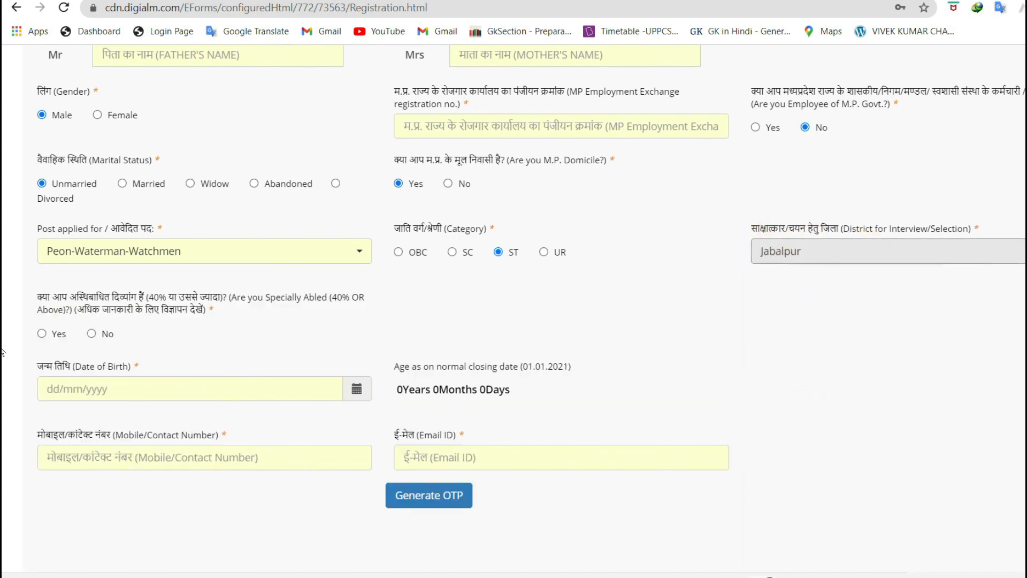
scroll(482, 295, down, 1)
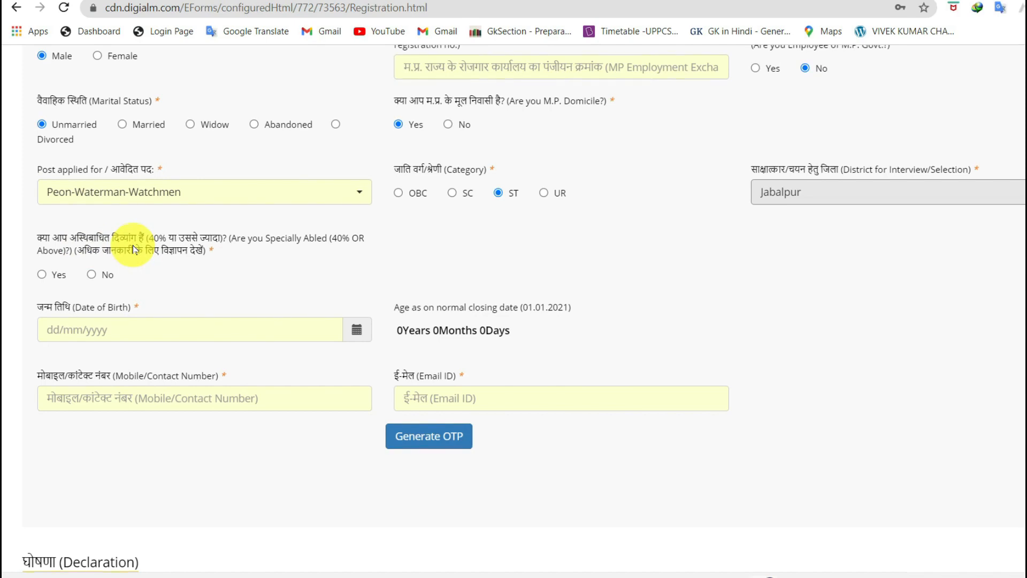
drag(111, 239, 171, 242)
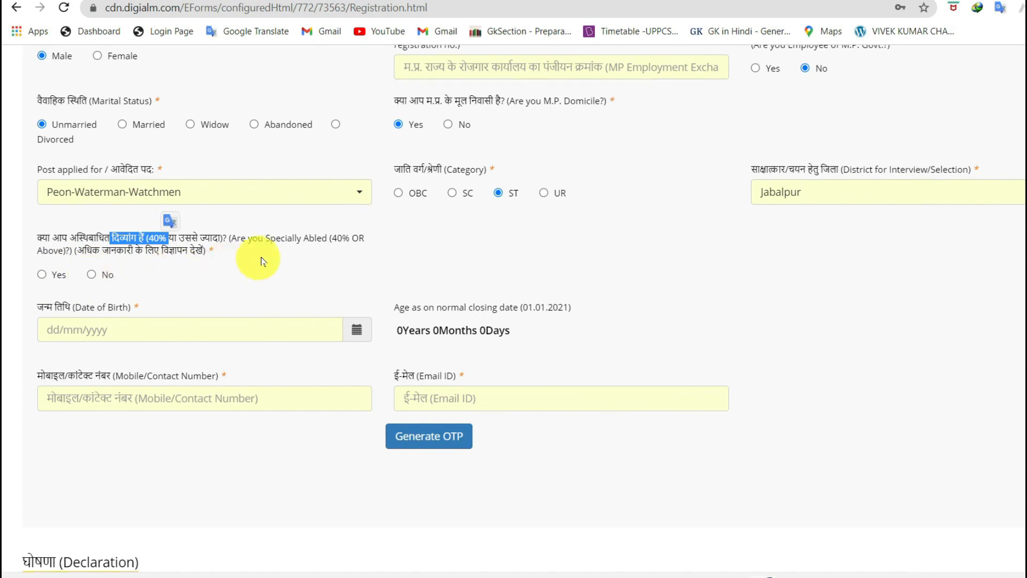
drag(84, 252, 202, 258)
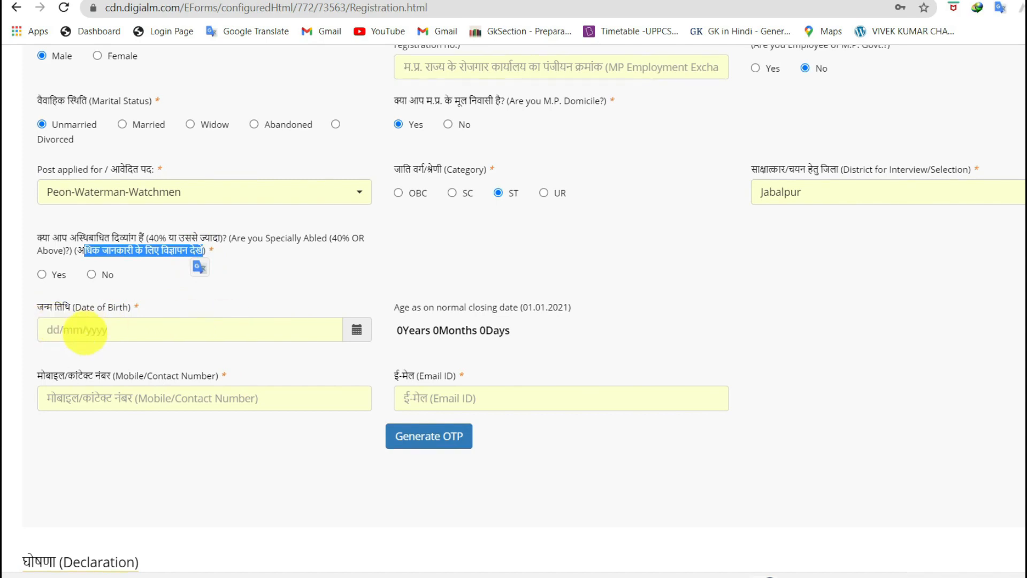
drag(384, 332, 512, 334)
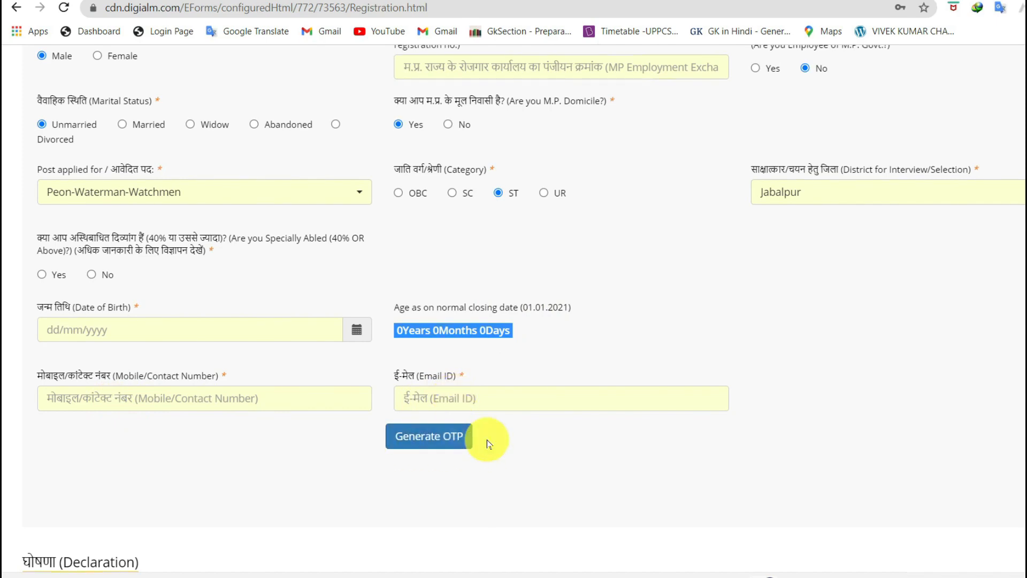
Pass the captcha check to get an OTP sent, and dismiss the OTP-sent alert
click(414, 445)
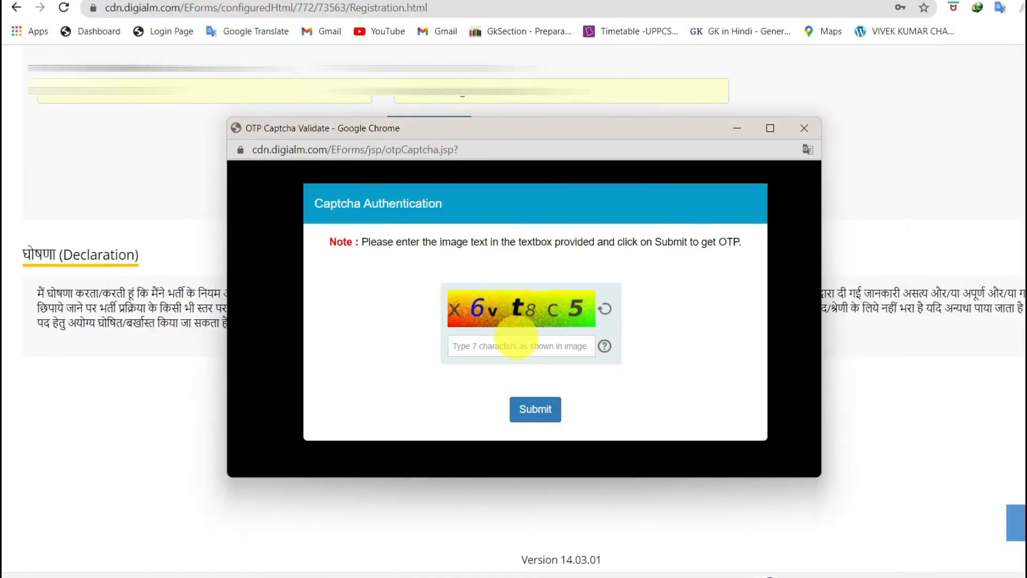
click(501, 342)
text(x6vt8c)
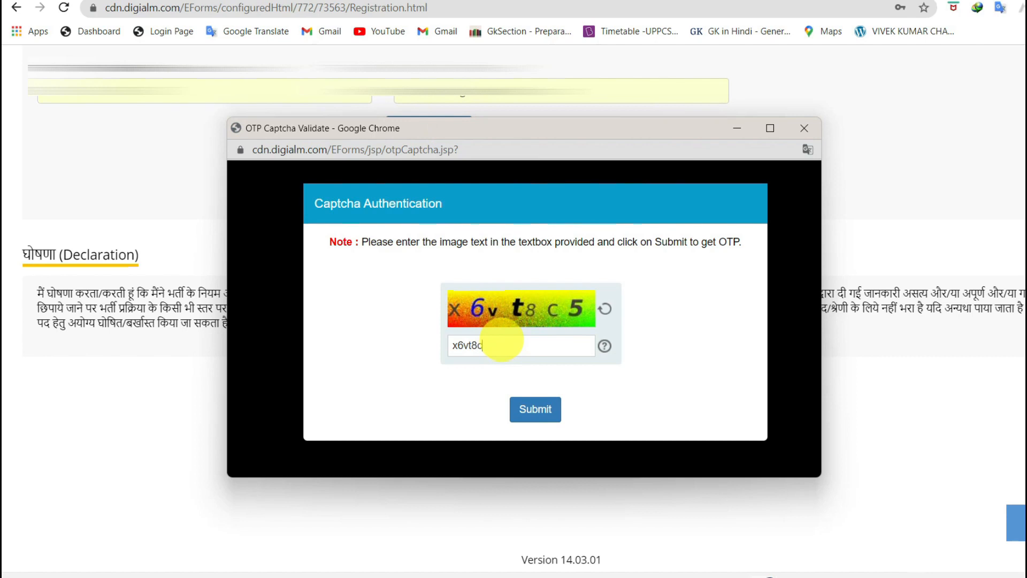
text(5)
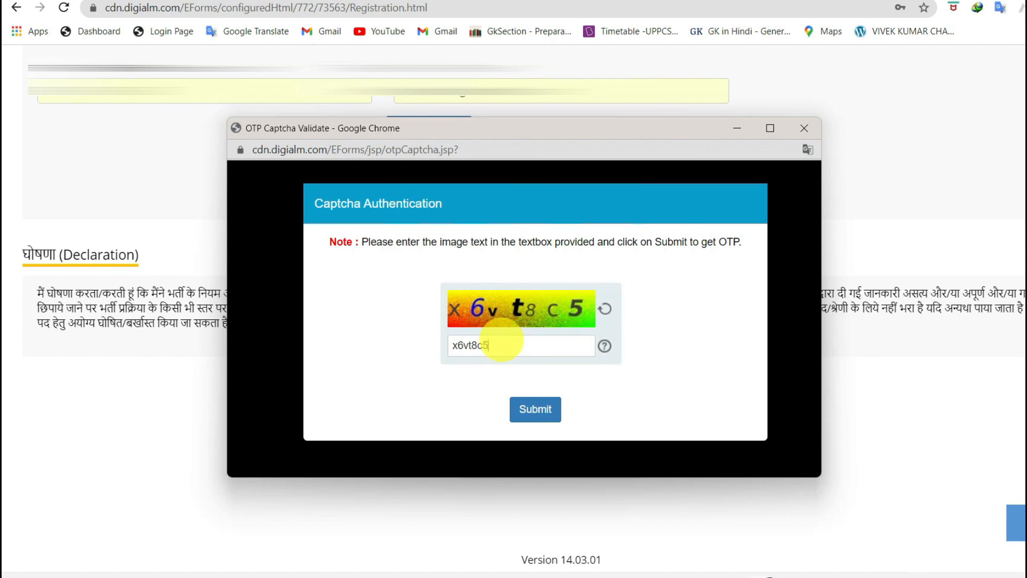
click(533, 402)
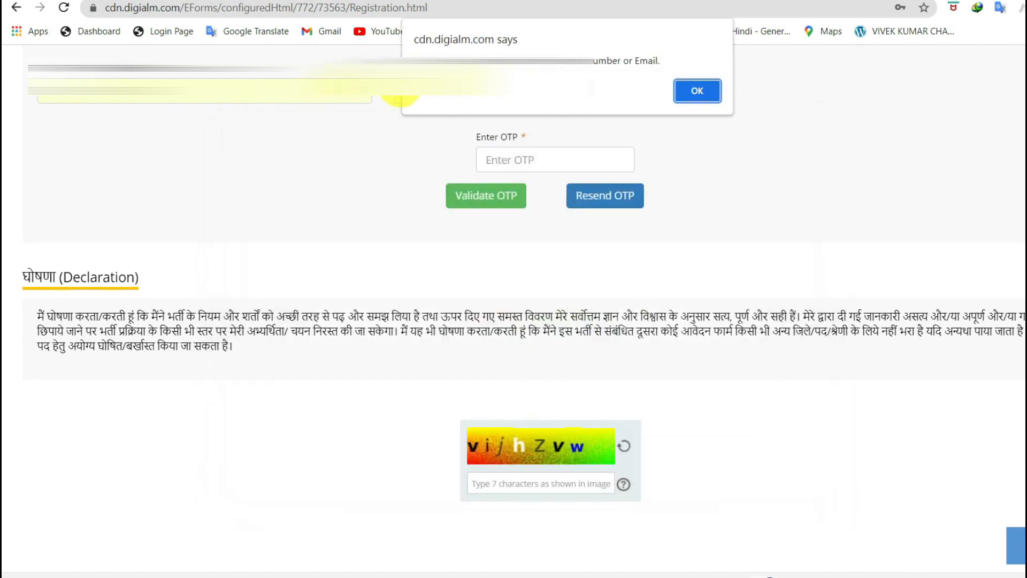
click(698, 92)
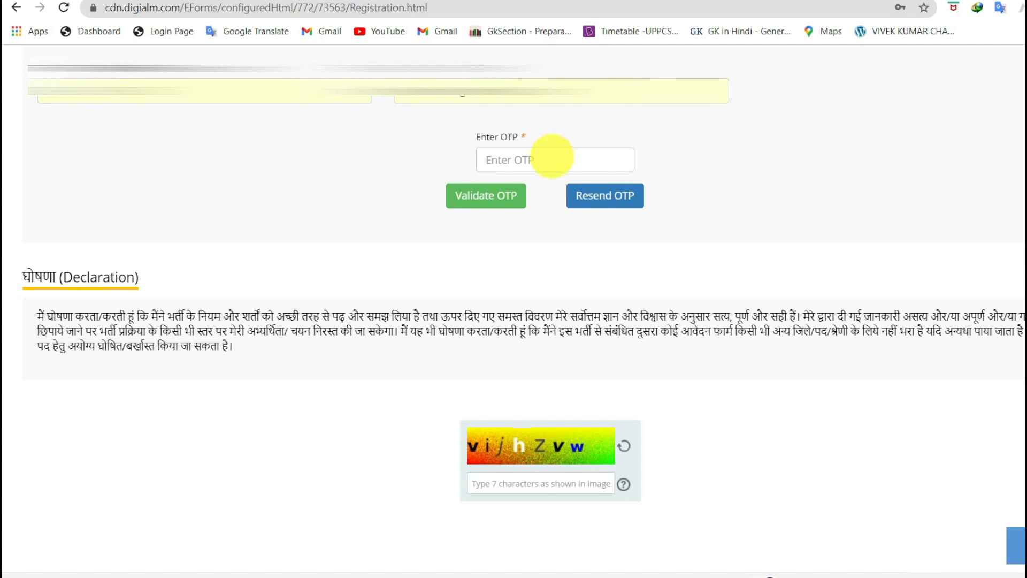
click(535, 163)
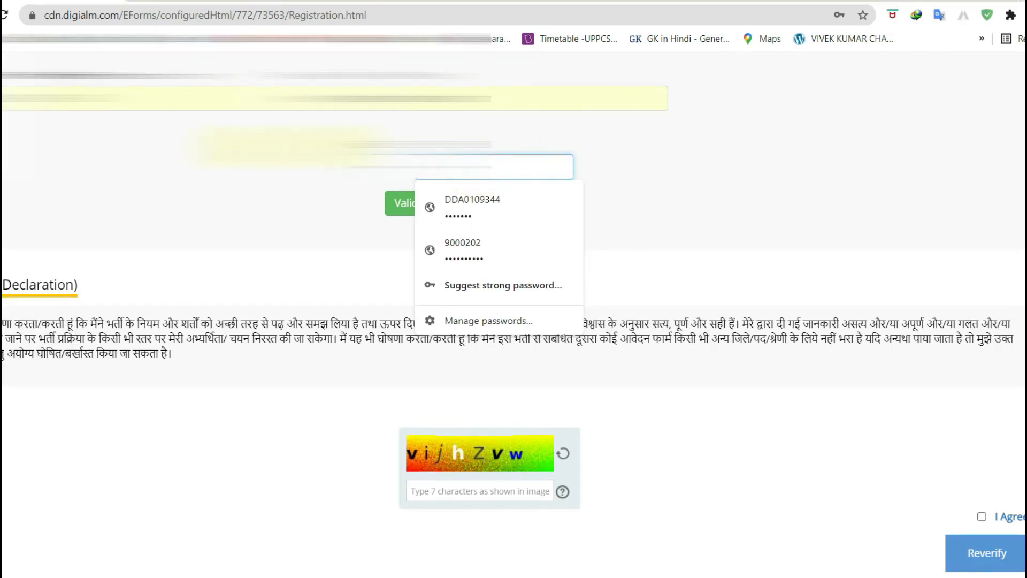
Validate the entered OTP and dismiss the validation notices
click(434, 137)
click(421, 209)
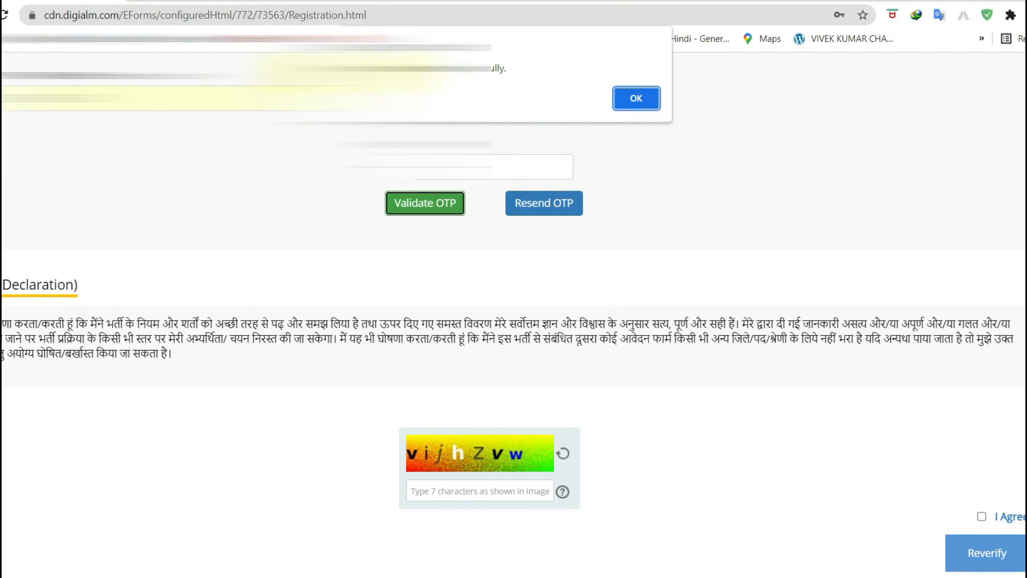
click(637, 102)
click(637, 101)
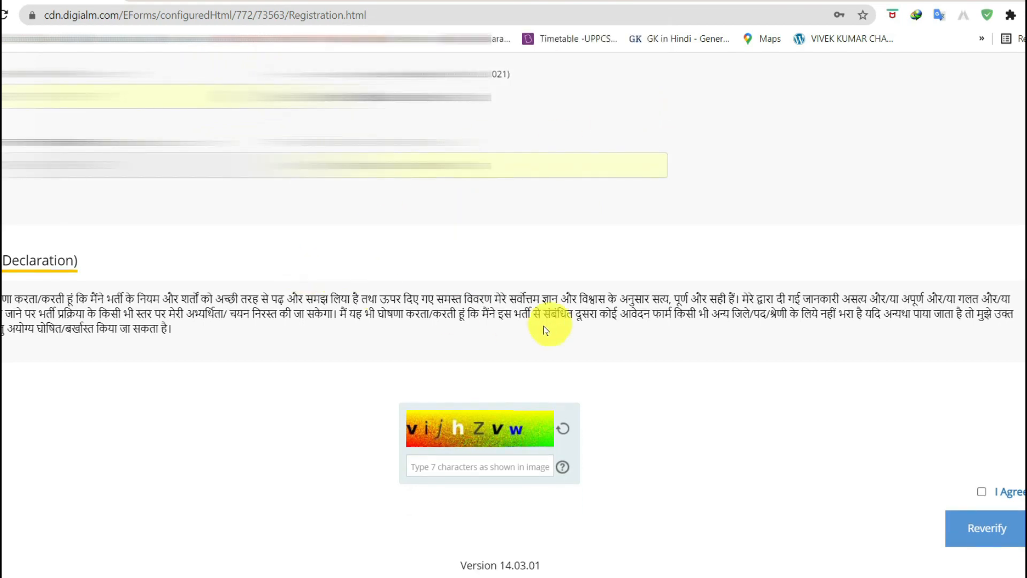
Enter the new captcha, accept the declaration, and have the details verified
click(462, 468)
text(vijh)
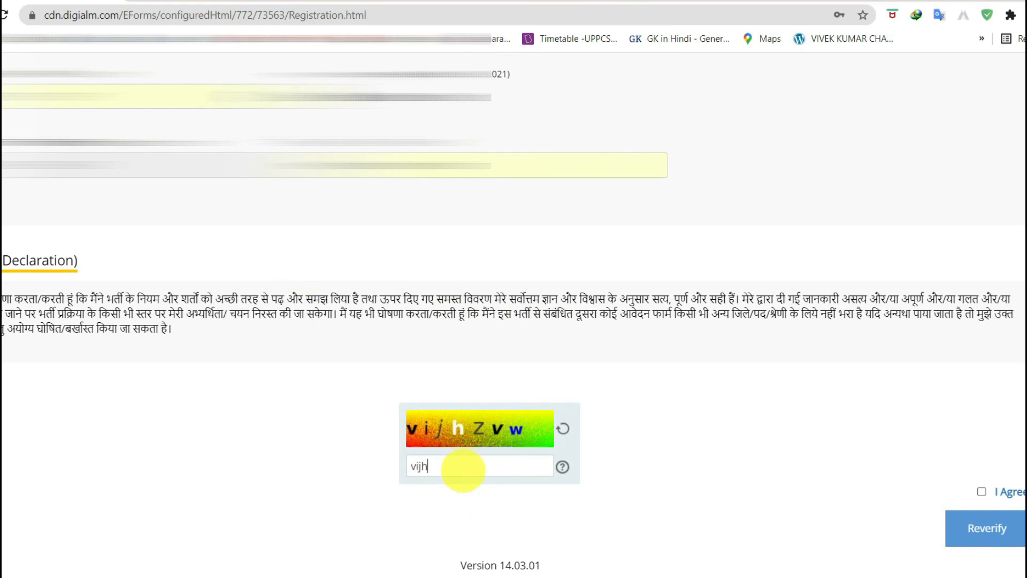
text(Zvw)
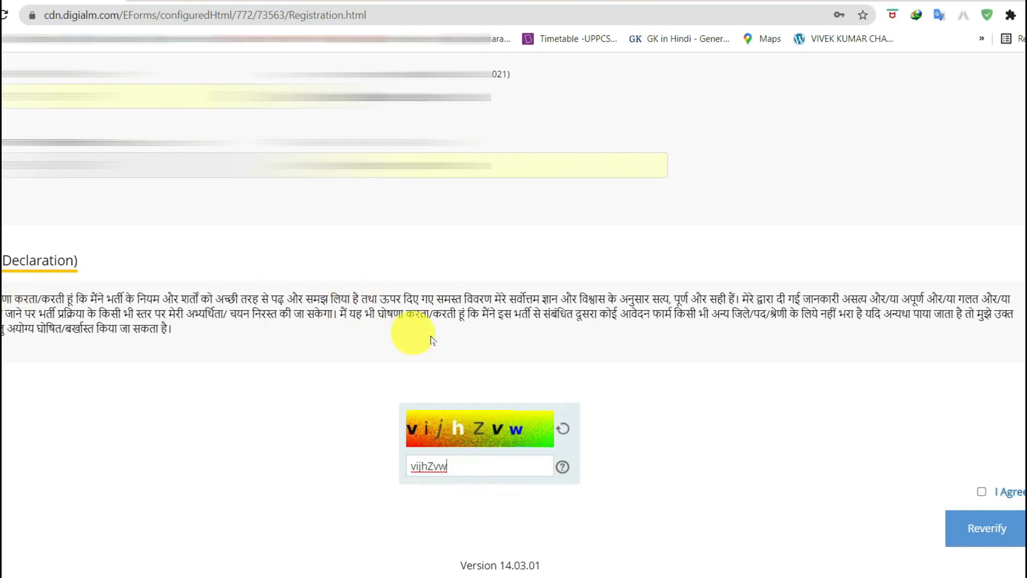
click(982, 492)
click(997, 539)
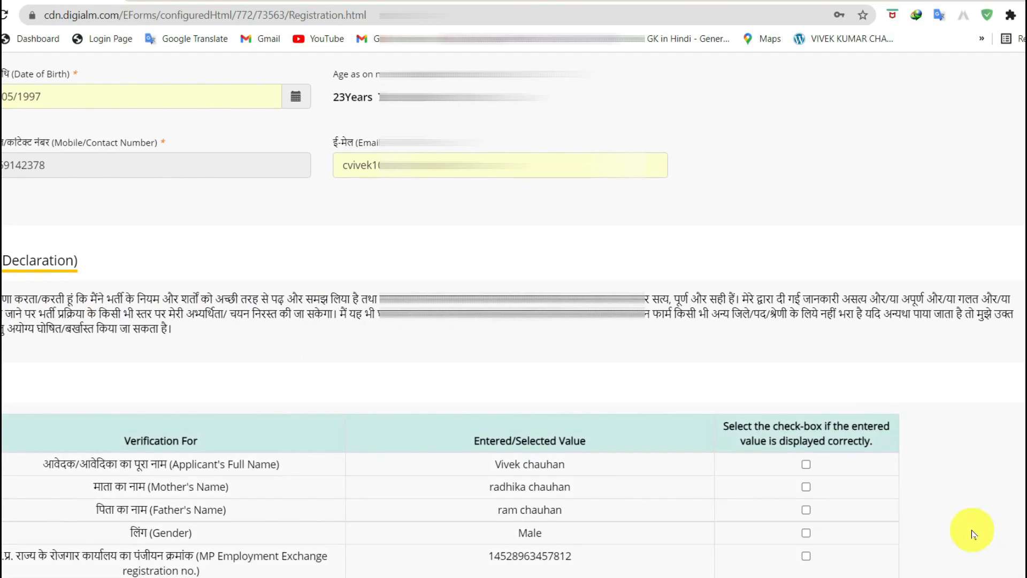
Tick all thirteen verification checkboxes, from applicant name through e-mail ID
scroll(990, 417, down, 6)
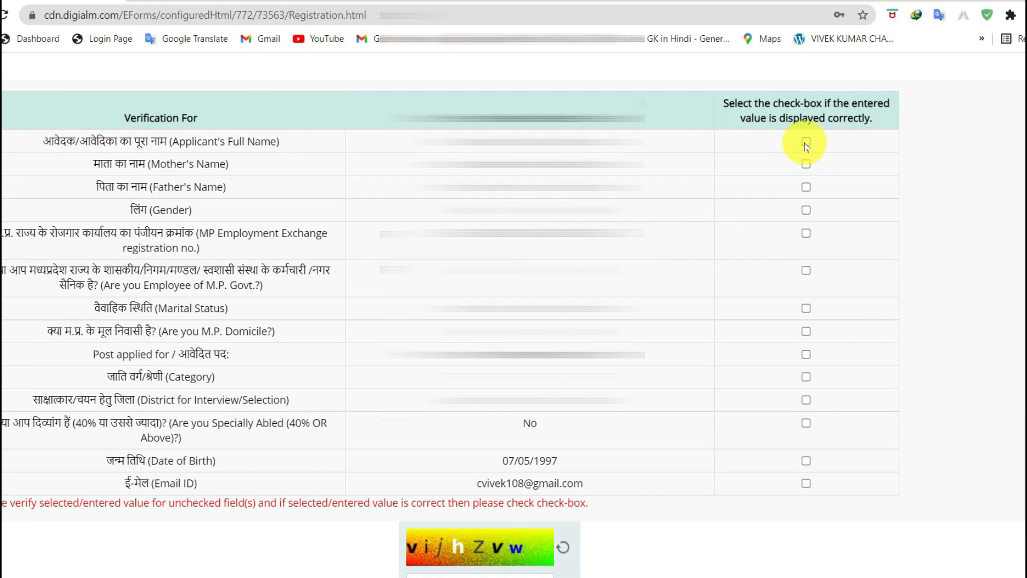
click(806, 164)
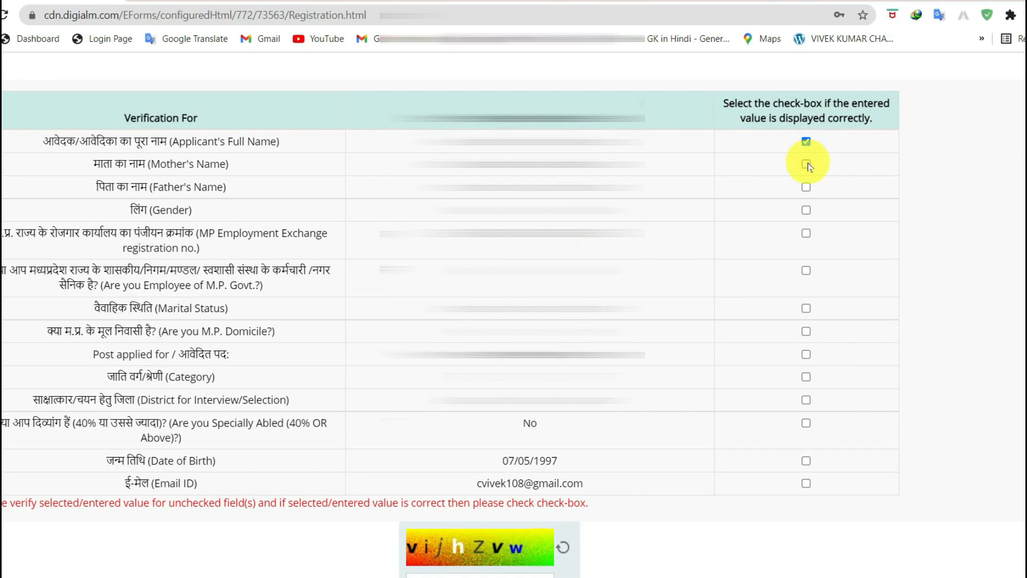
click(806, 187)
click(806, 210)
click(806, 233)
click(806, 270)
click(806, 308)
click(806, 331)
click(806, 354)
click(806, 377)
click(806, 399)
click(806, 423)
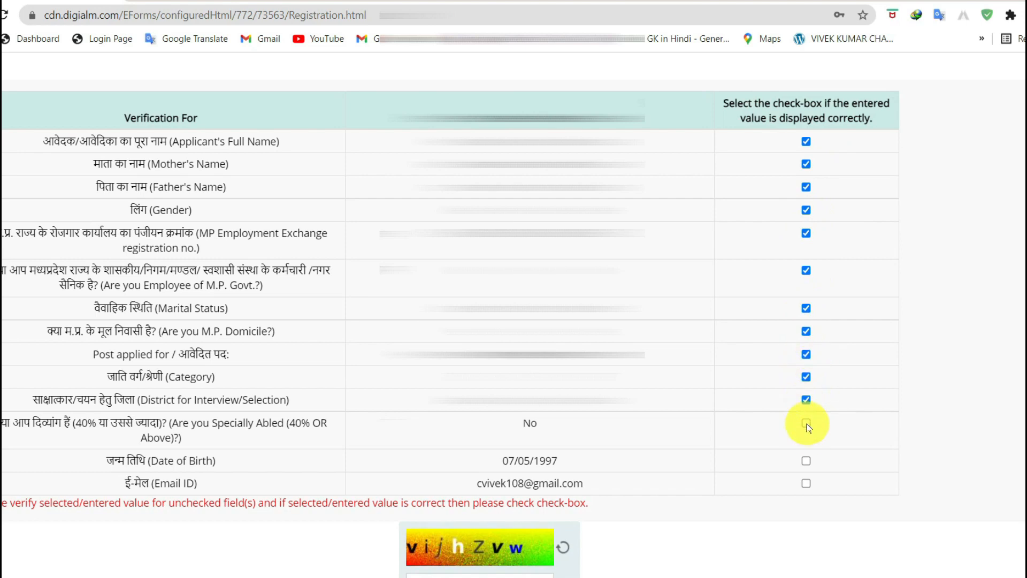
click(806, 461)
click(805, 483)
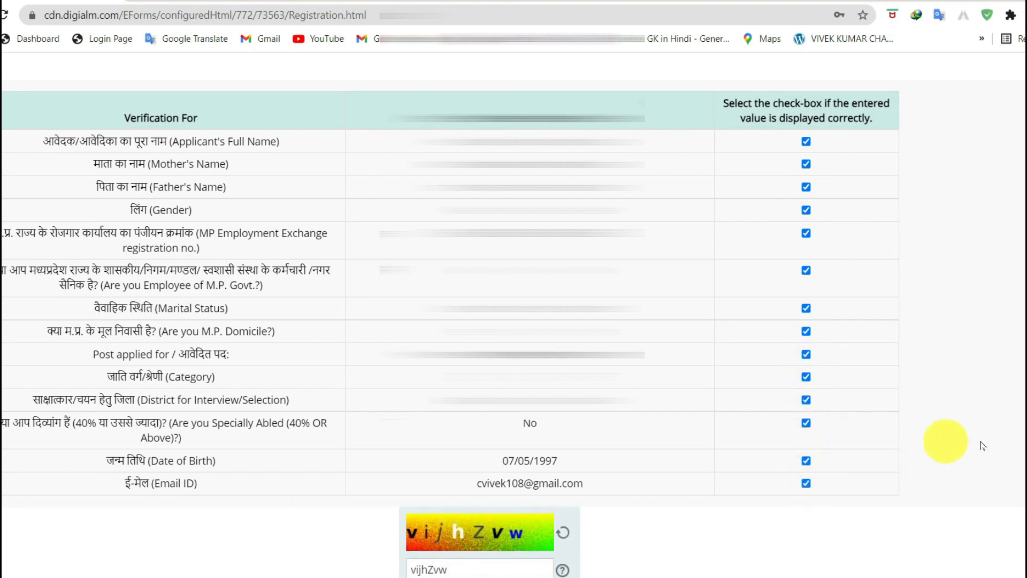
Submit the registration form and accept the confirmation prompt
scroll(947, 440, down, 2)
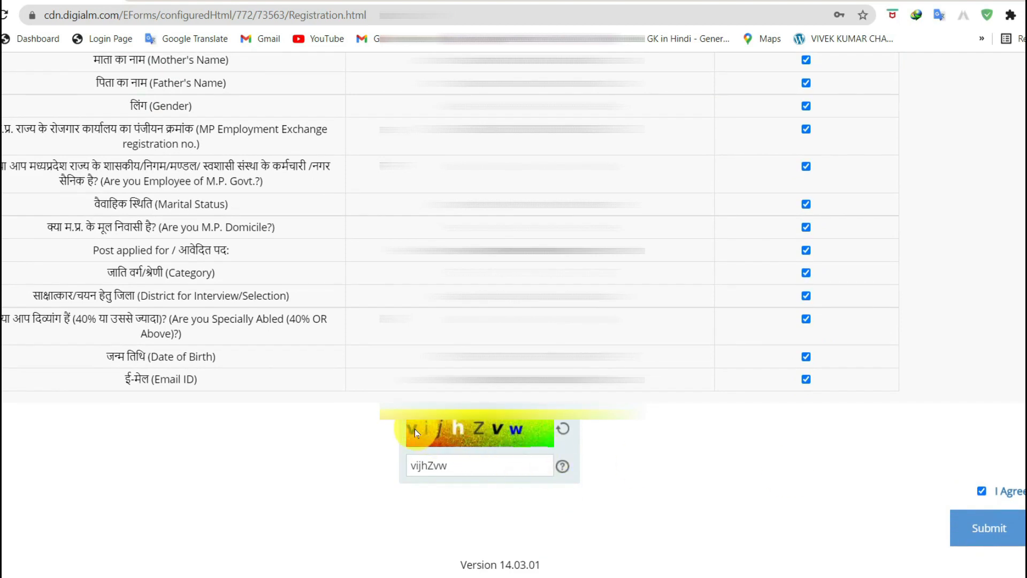
click(986, 540)
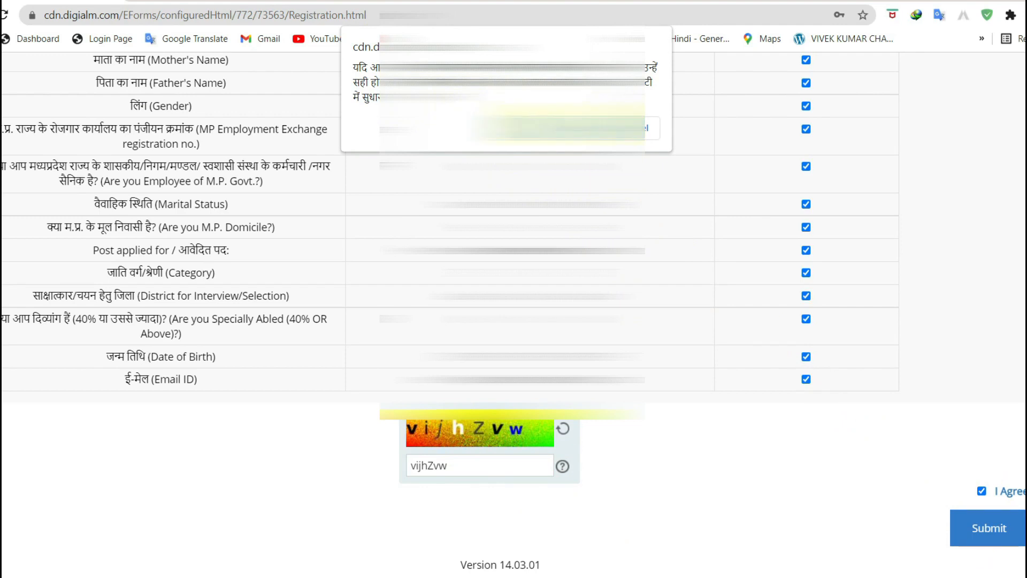
click(572, 128)
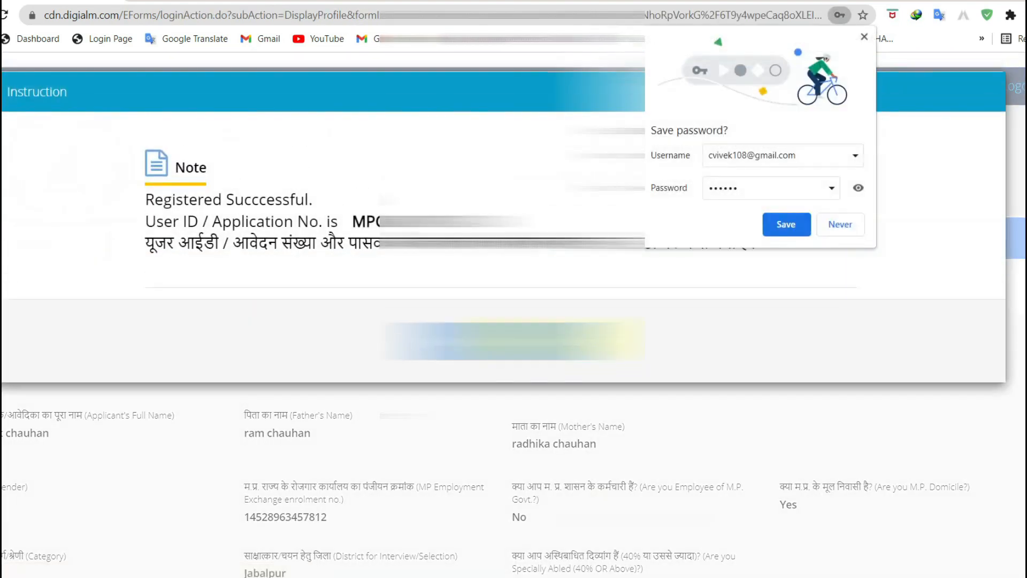
Dismiss the success note and password prompt, then bring up options for the application number
click(503, 338)
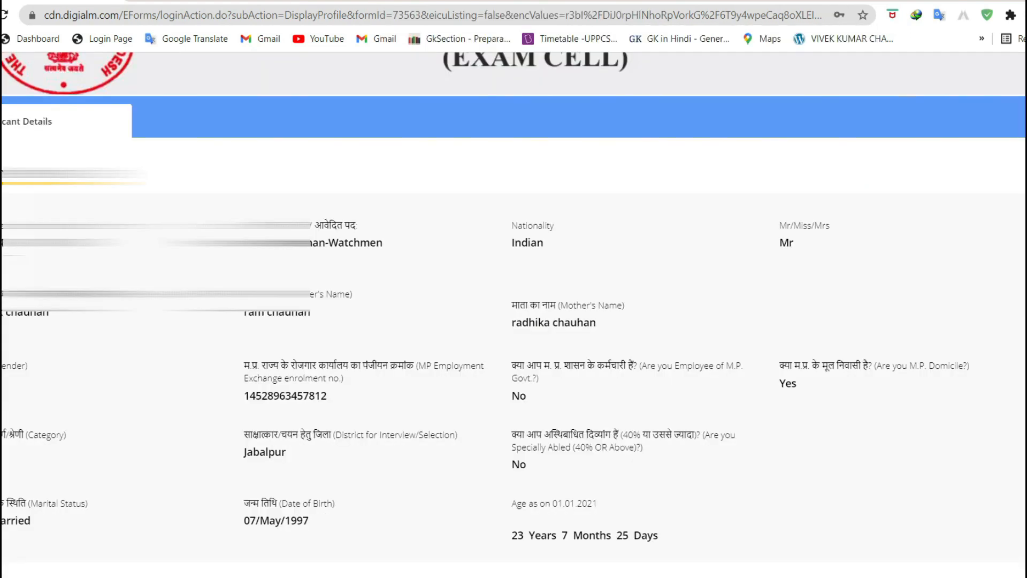
scroll(513, 313, down, 2)
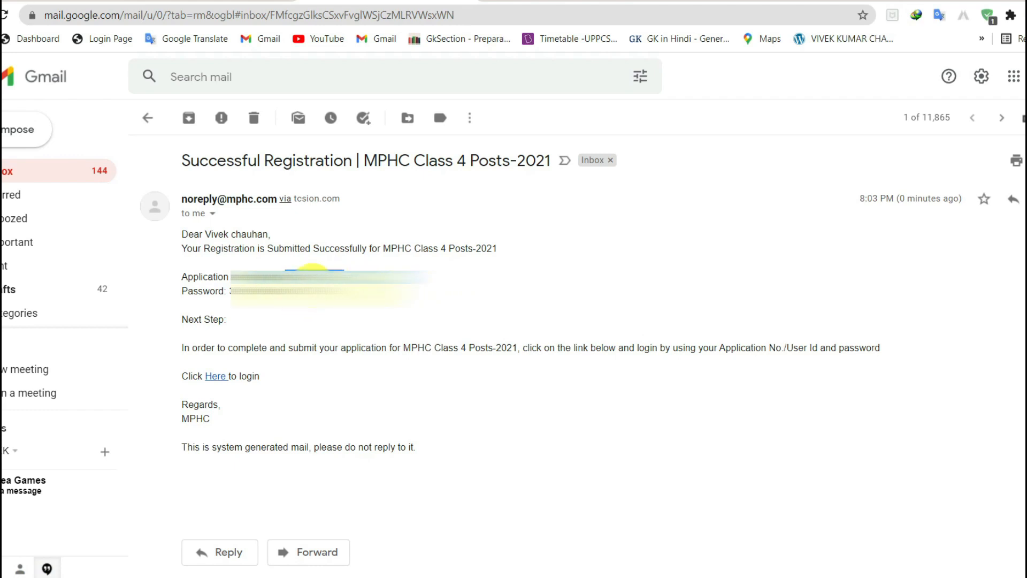
right_click(311, 267)
Paste the e-mailed application number into the login User Id field
click(352, 291)
click(214, 1)
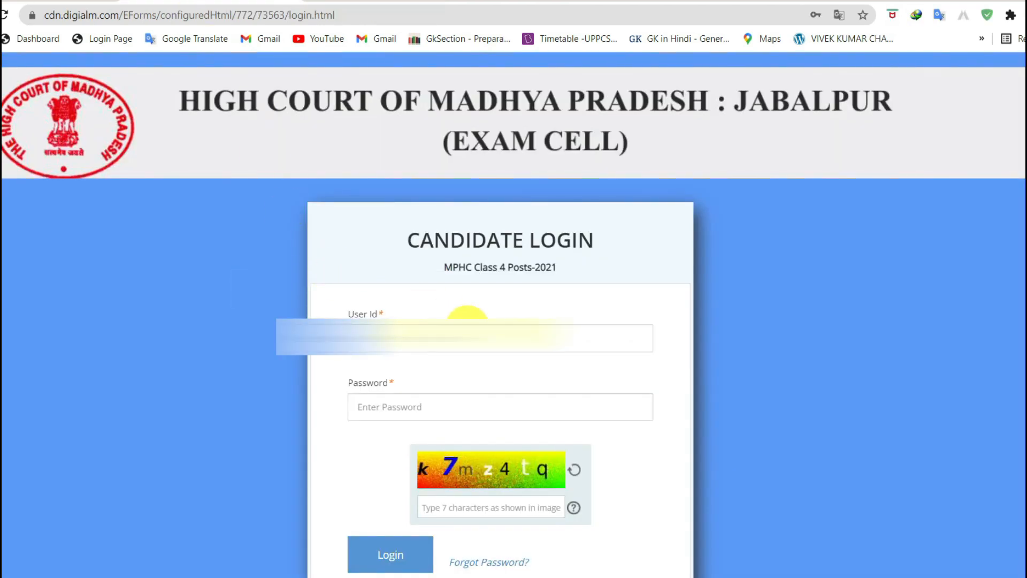
click(432, 336)
key(ctrl+v)
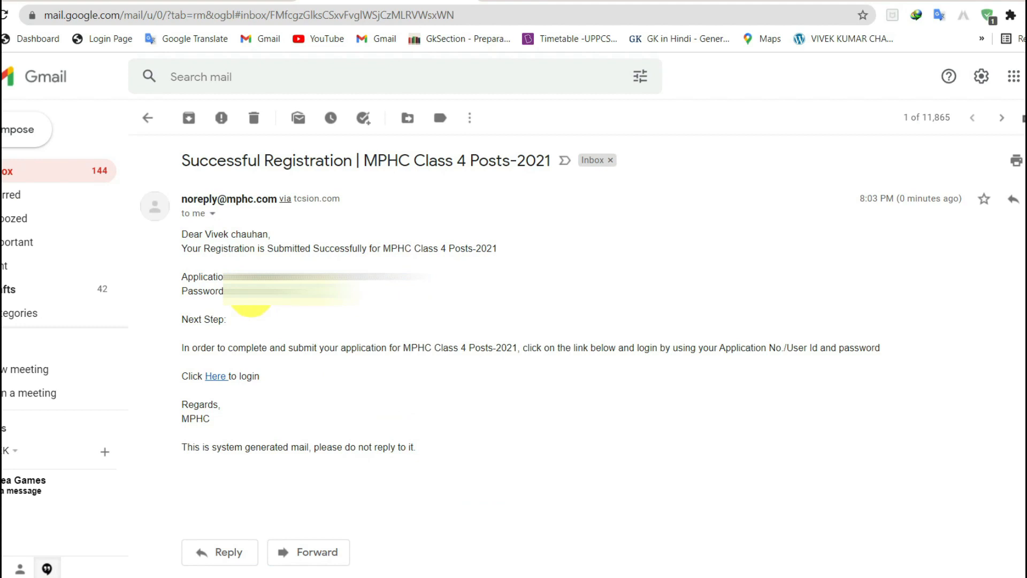
Copy the e-mailed password into the login Password field
right_click(250, 299)
click(278, 305)
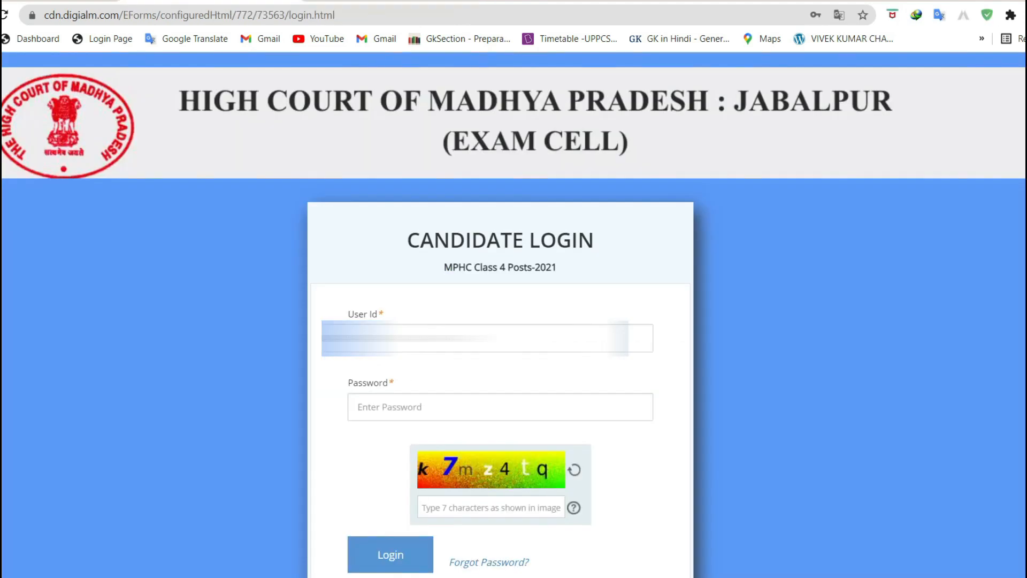
click(419, 406)
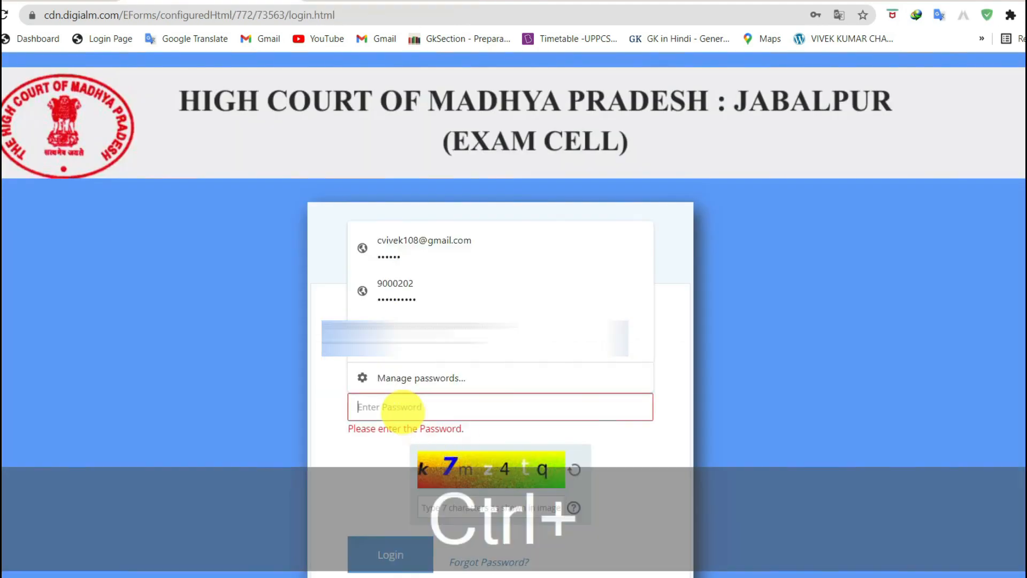
key(ctrl+v)
Enter the captcha and log in to the candidate account
scroll(332, 412, down, 1)
click(466, 444)
text(k)
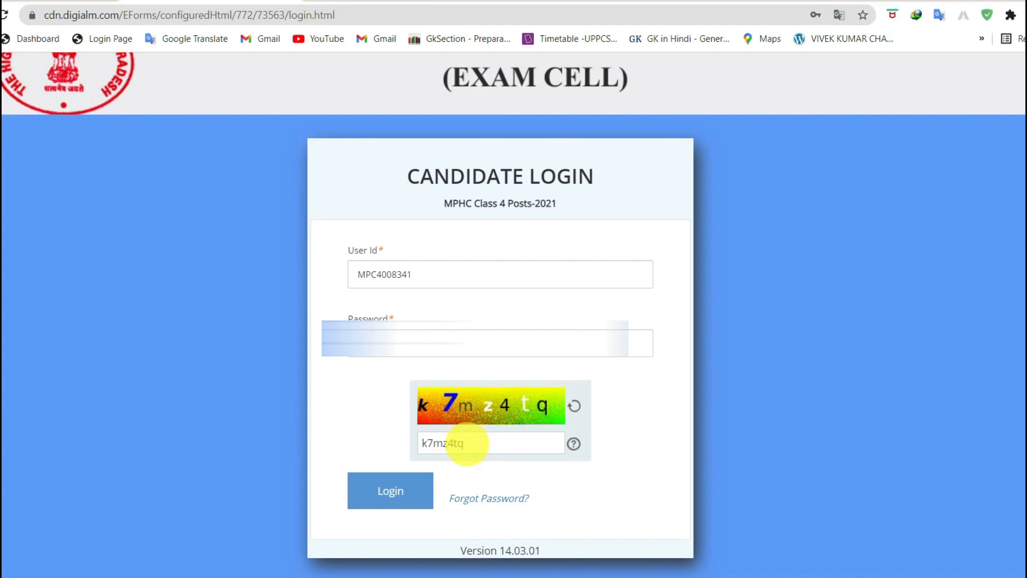
click(400, 502)
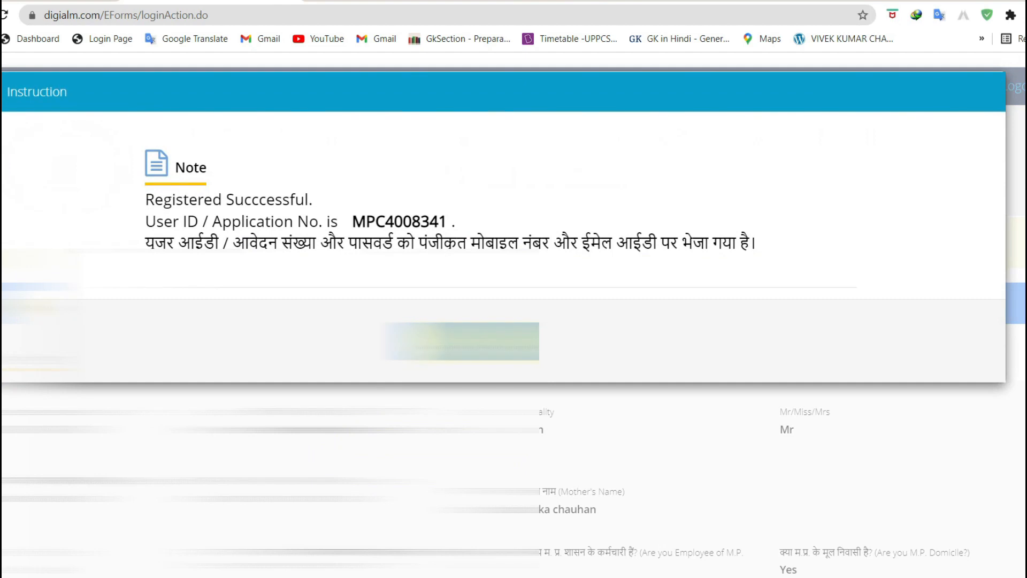
Dismiss the instruction note and open the application form for editing
click(500, 341)
scroll(495, 394, down, 5)
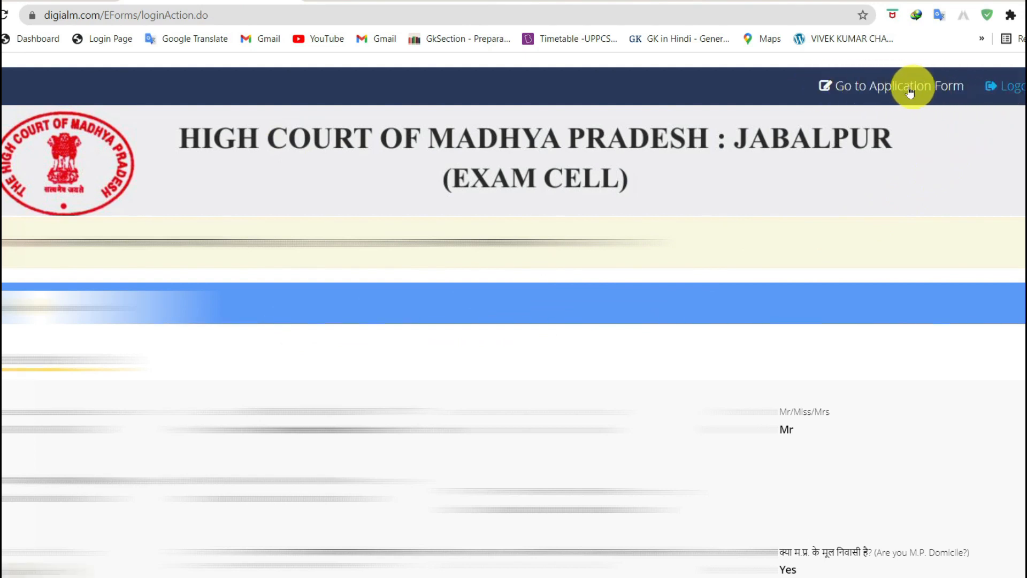
click(877, 90)
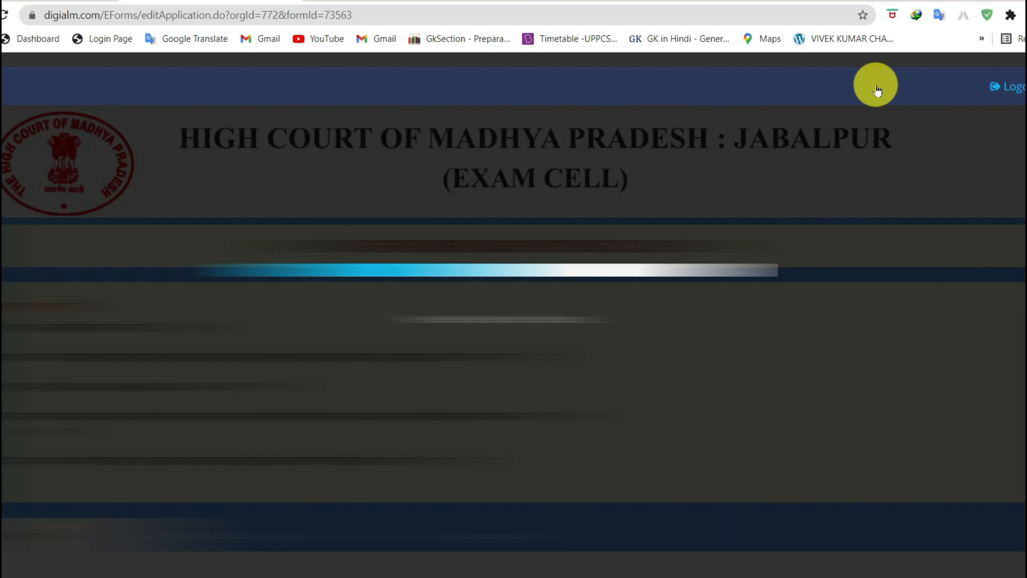
scroll(661, 345, down, 10)
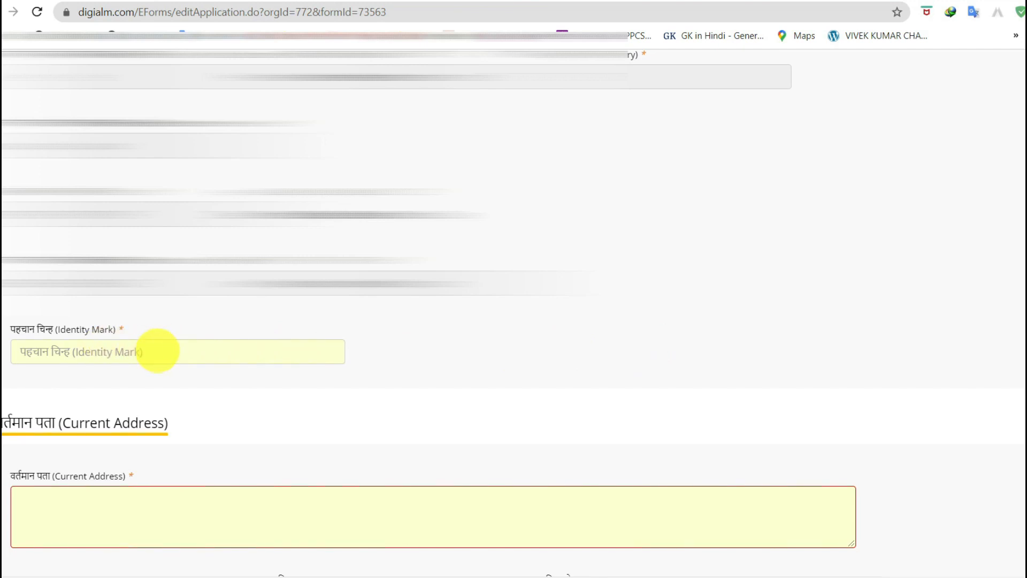
Review the filled address fields and save the personal details with Save & Next
scroll(1014, 351, down, 2)
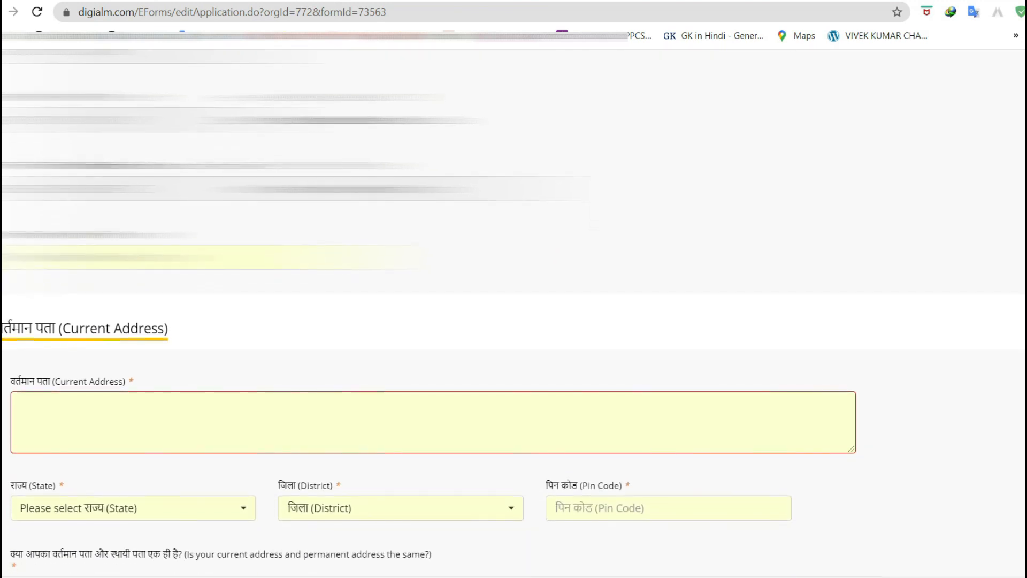
scroll(429, 305, down, 1)
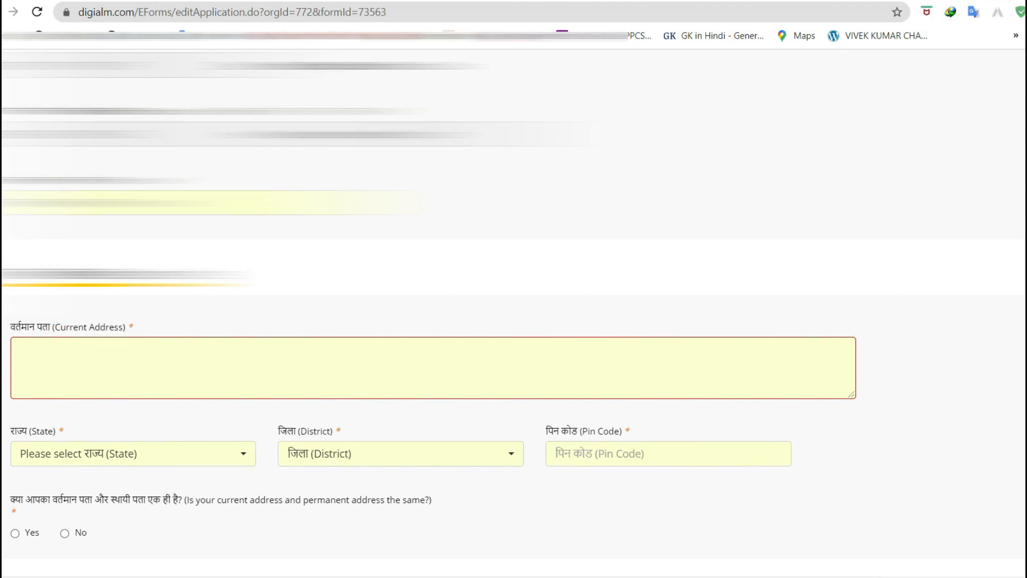
scroll(992, 396, down, 3)
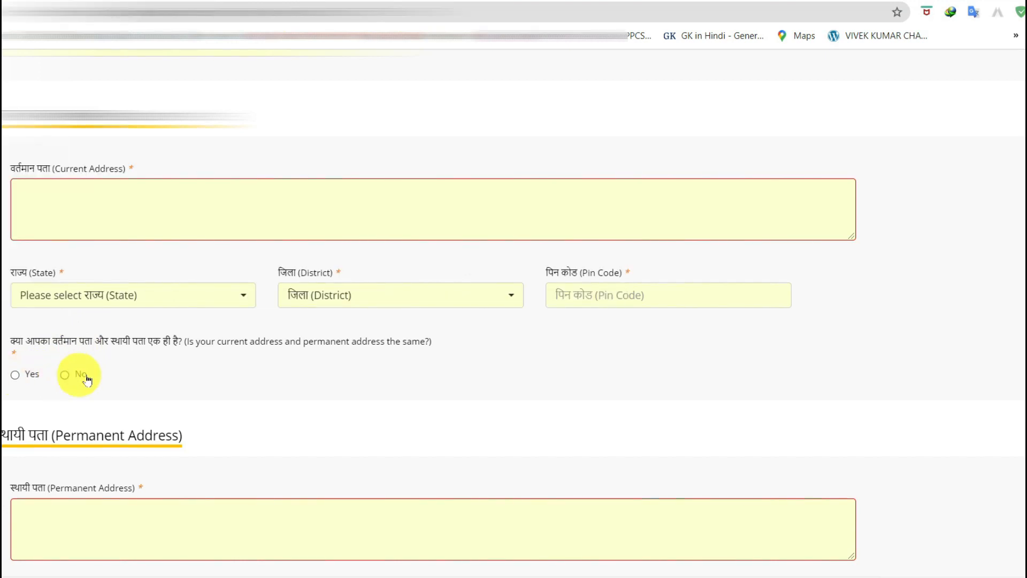
scroll(363, 396, down, 3)
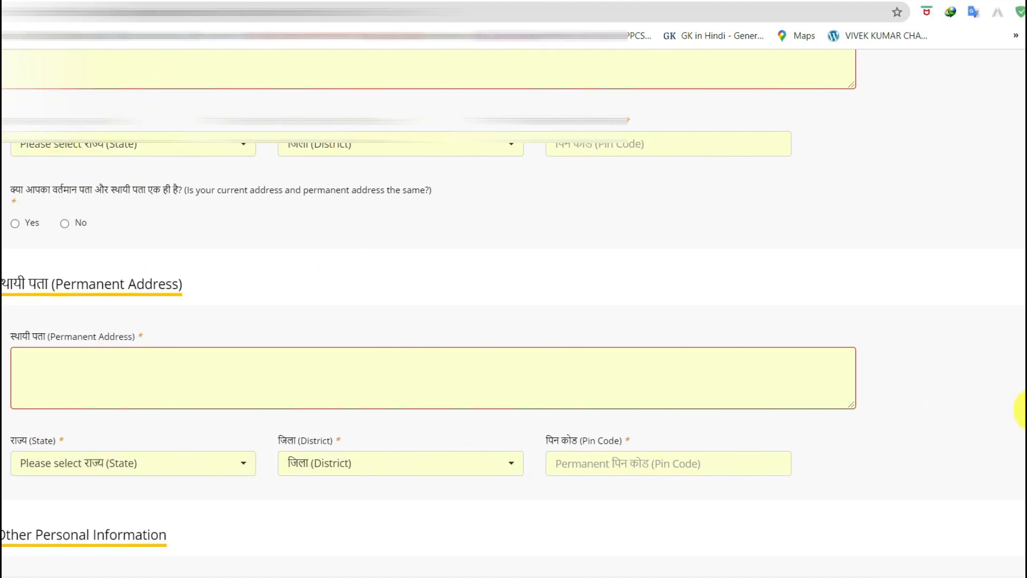
scroll(1024, 412, down, 3)
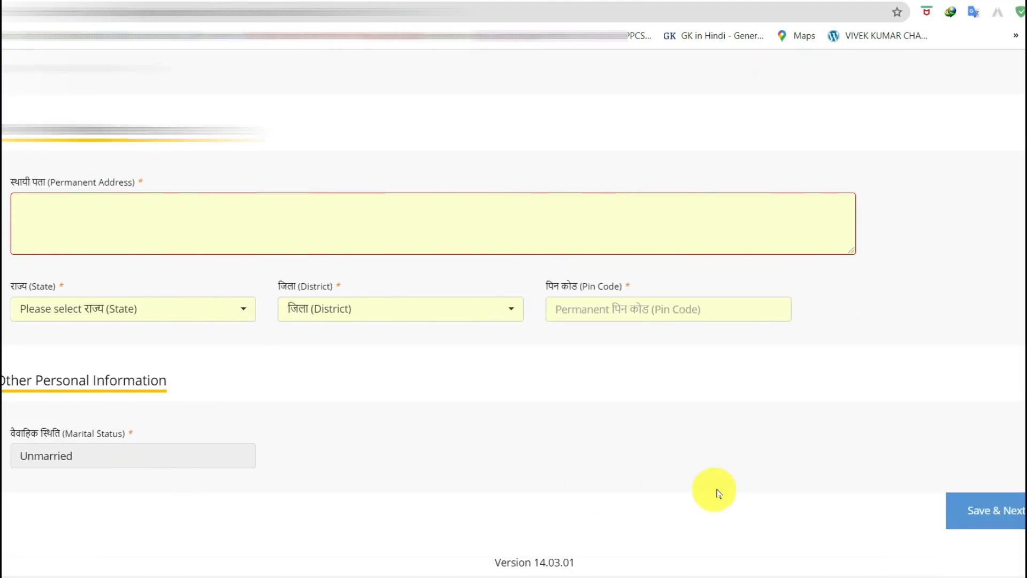
click(996, 521)
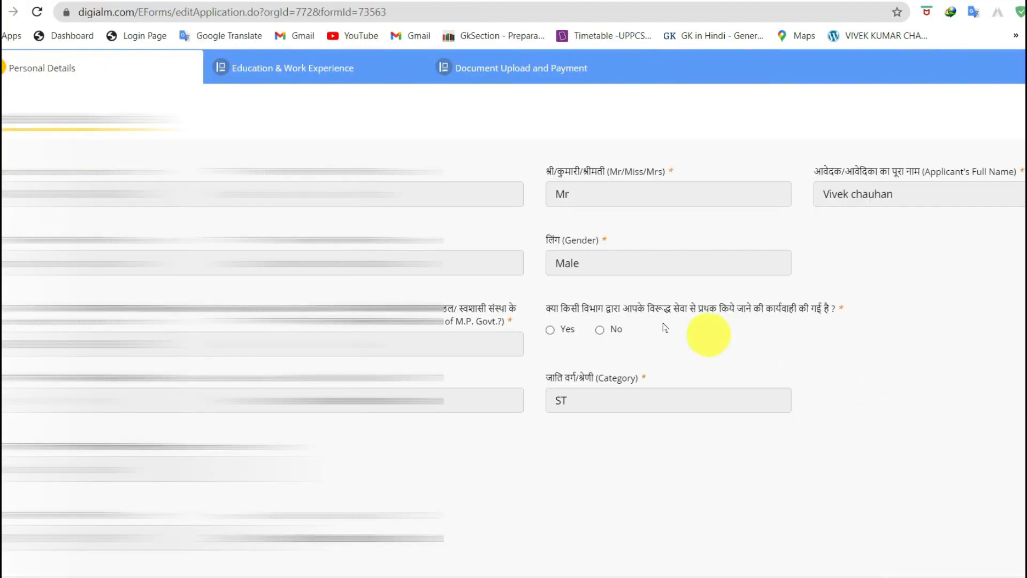
Answer No to the departmental-action question
drag(547, 308, 842, 316)
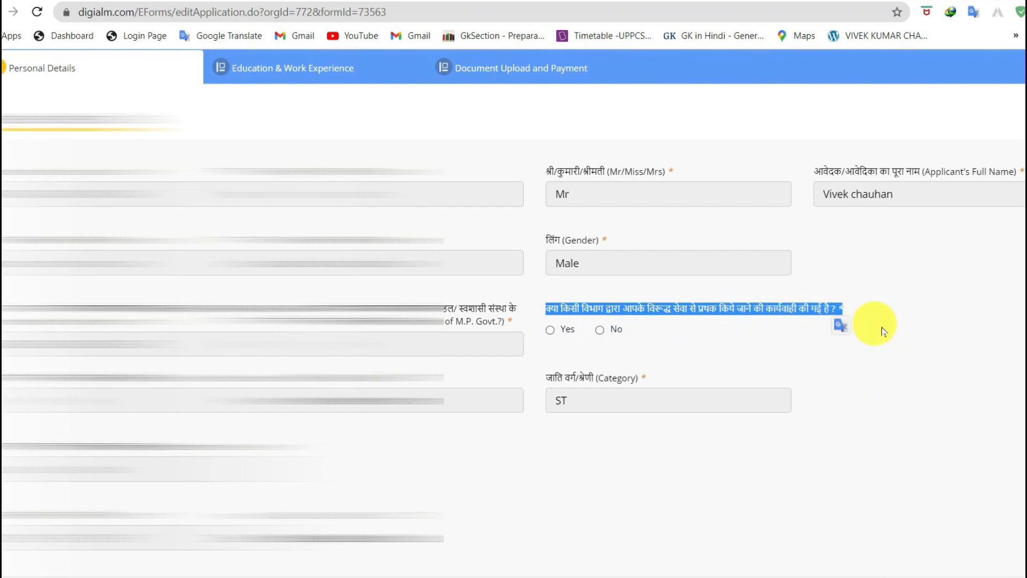
click(715, 308)
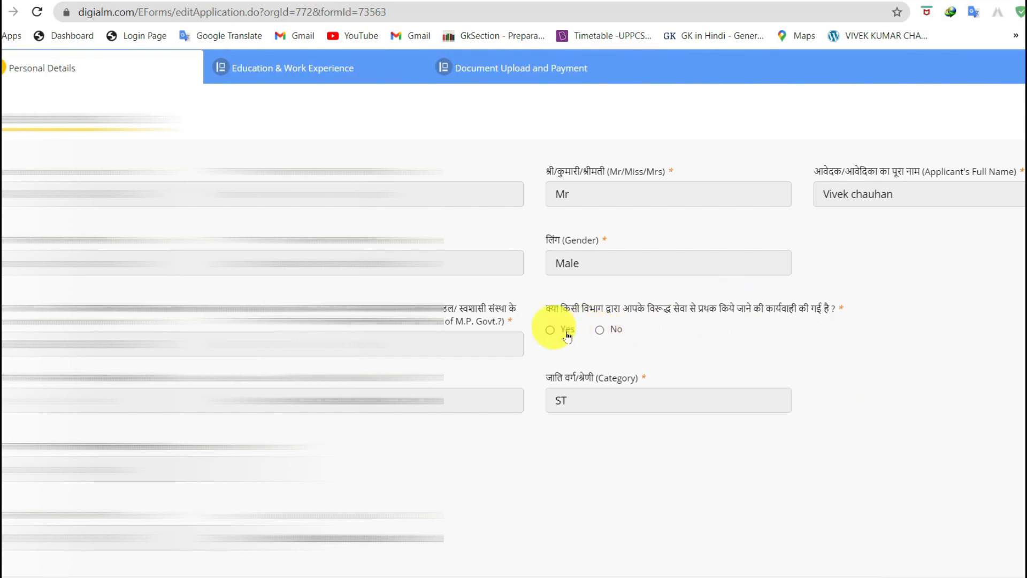
scroll(1000, 297, down, 15)
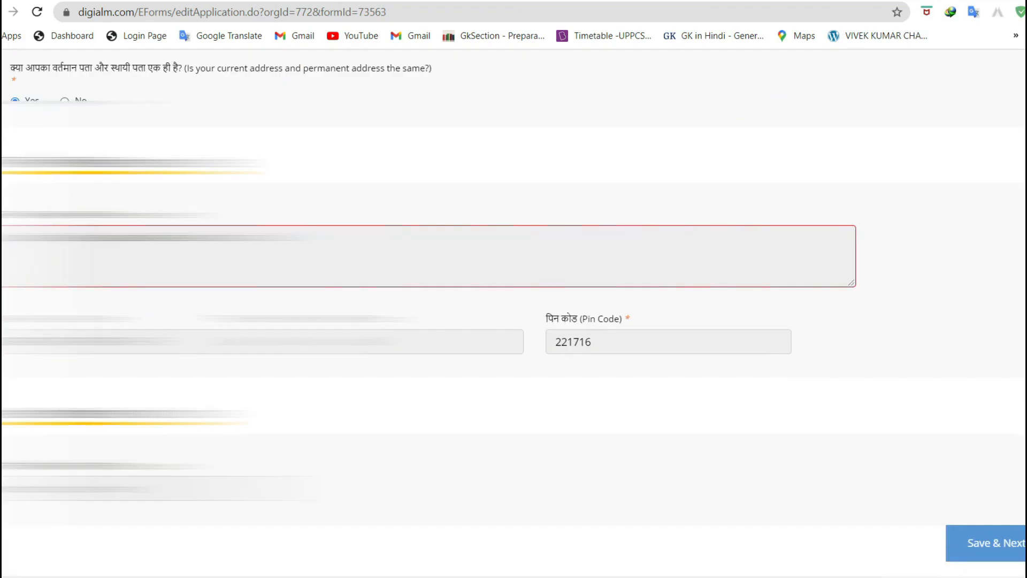
Save and move to the Education section, dismissing the Data Saved message
click(991, 538)
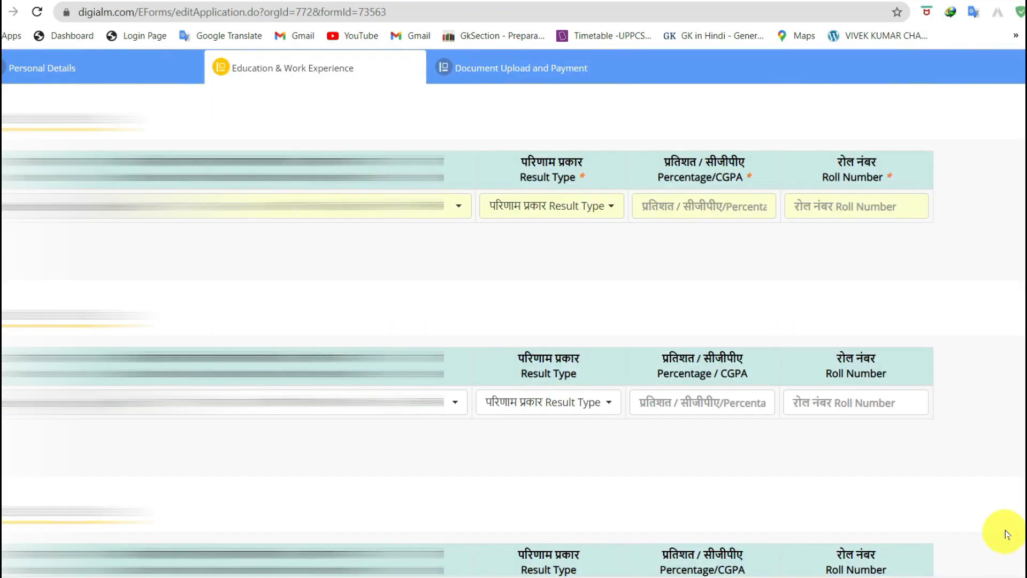
click(669, 95)
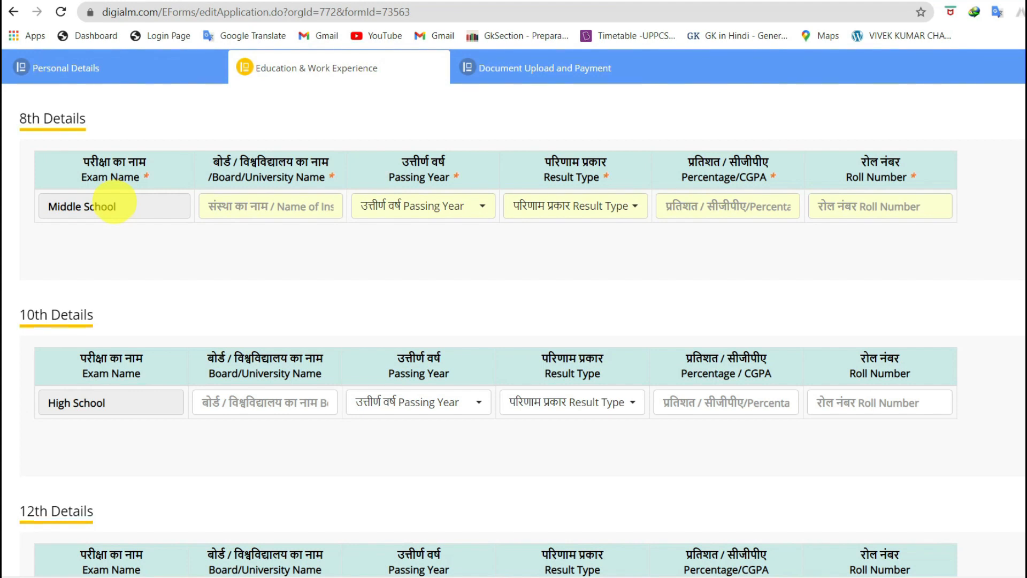
drag(137, 202, 30, 204)
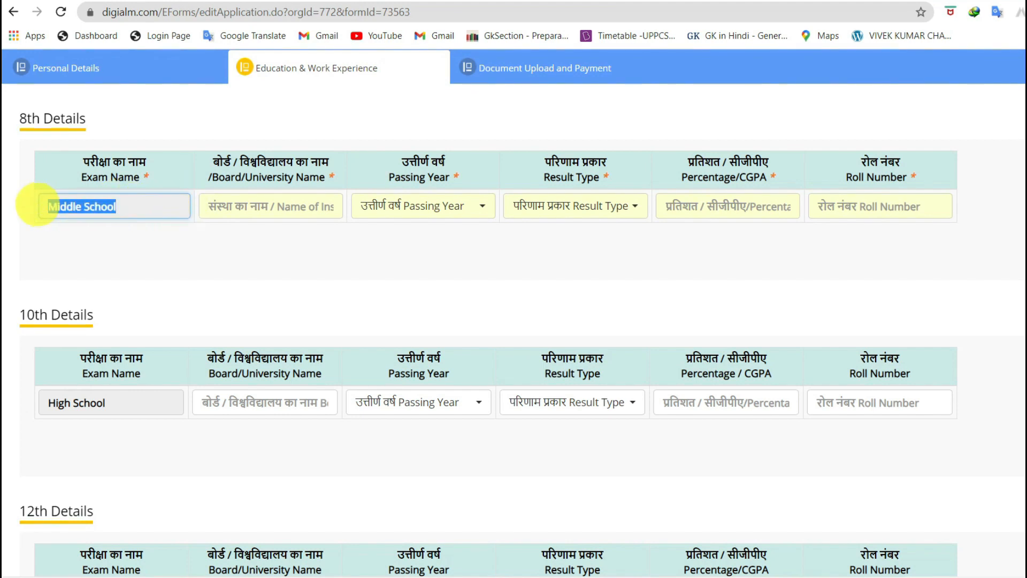
click(140, 205)
drag(137, 203, 50, 203)
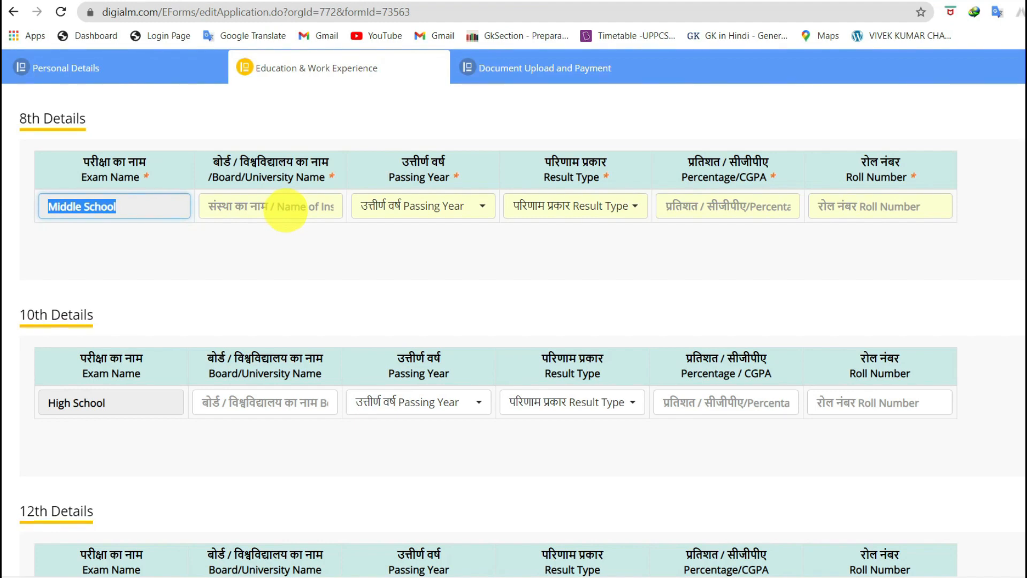
click(286, 208)
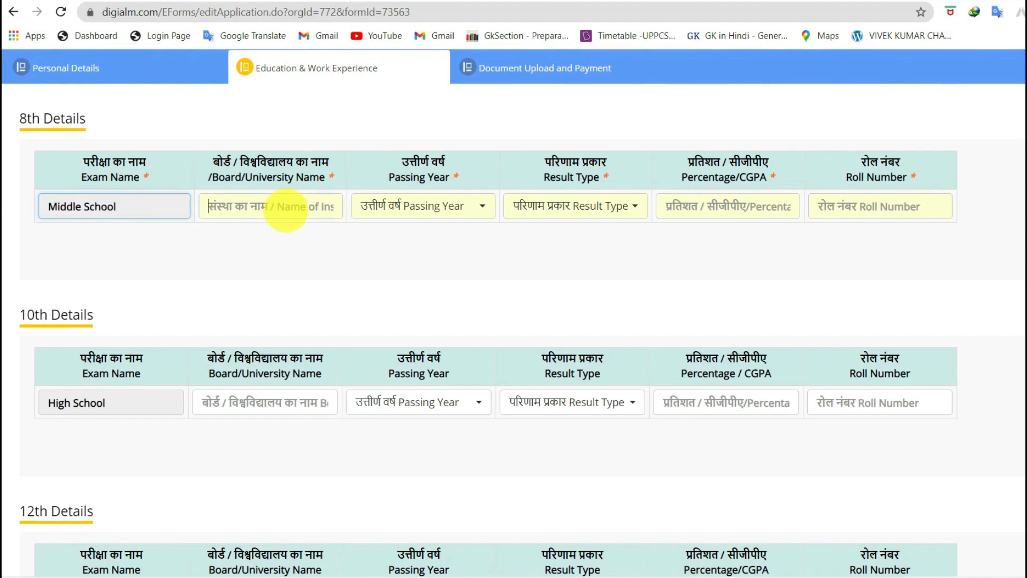
Set the 8th Details result type to Percentage and move to the percentage field
click(409, 208)
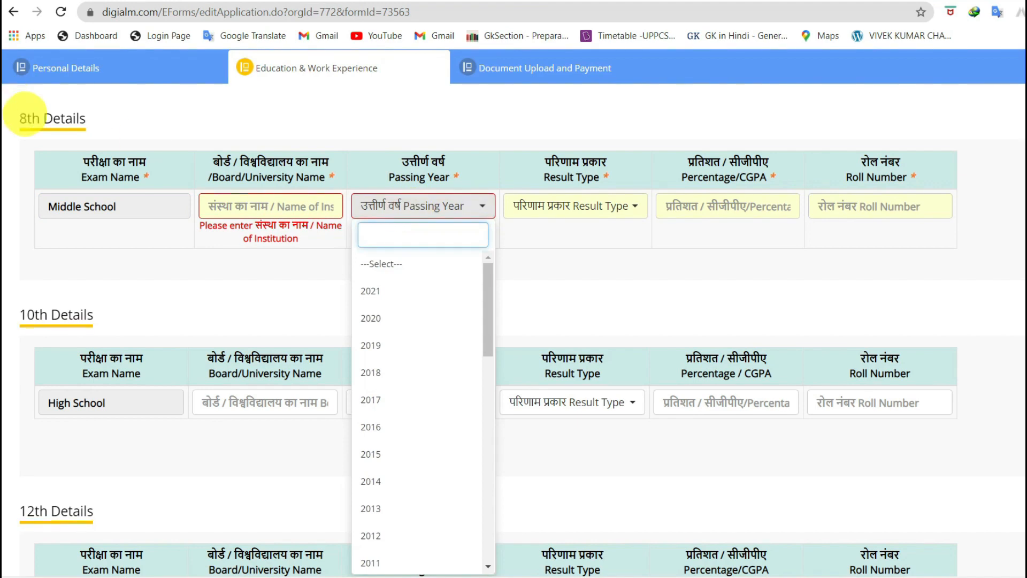
click(576, 208)
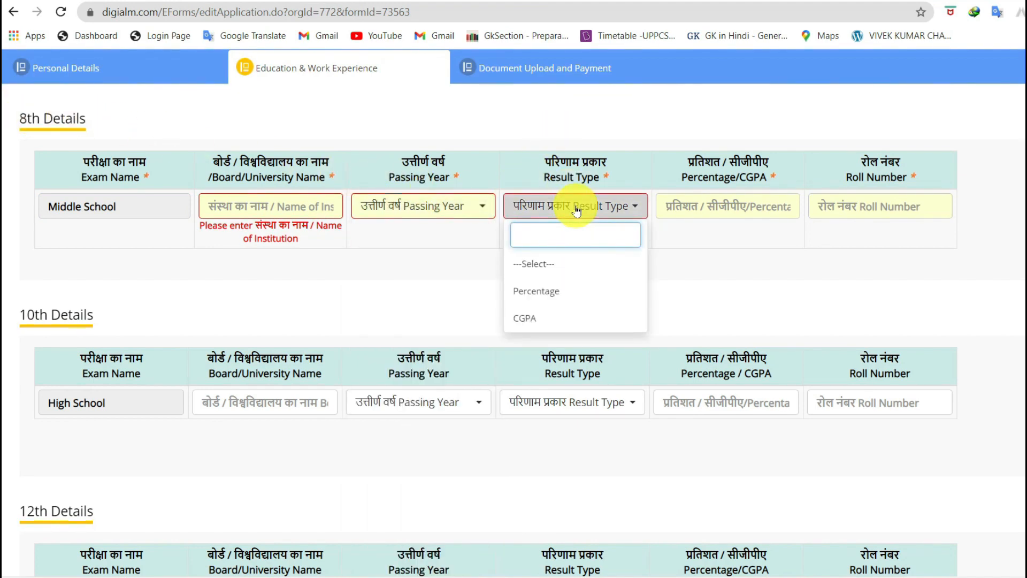
click(573, 294)
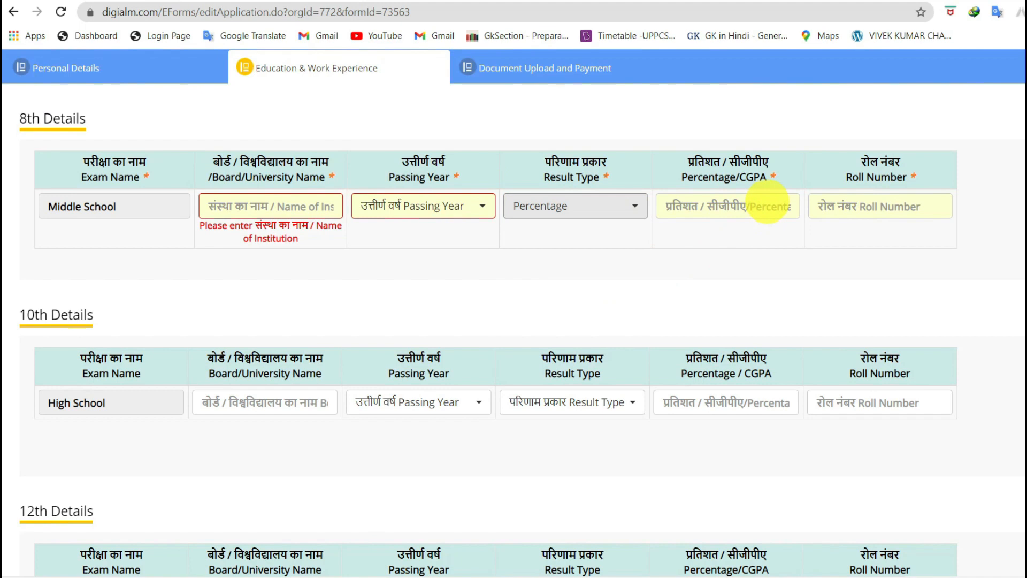
click(768, 204)
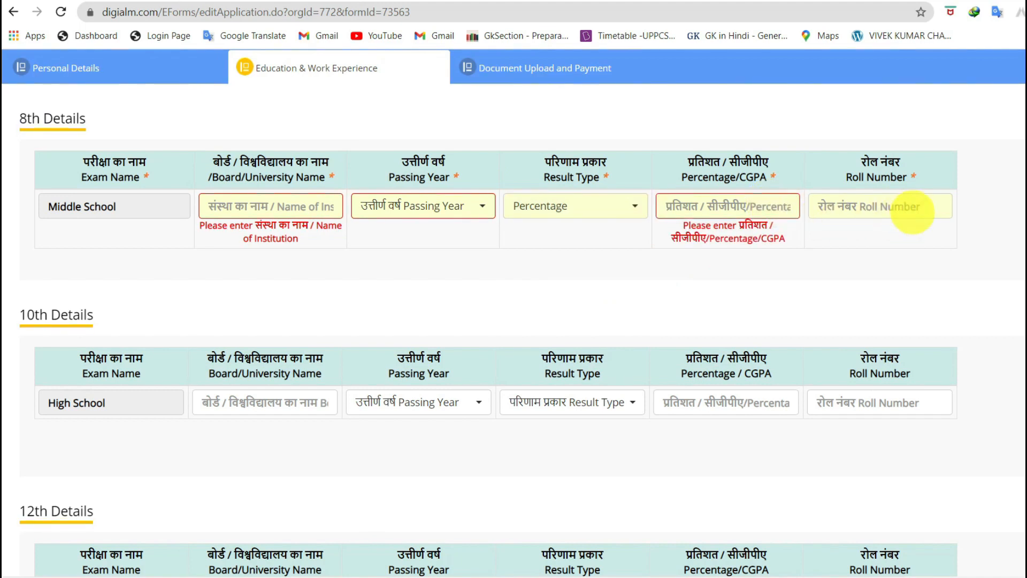
drag(19, 116, 94, 131)
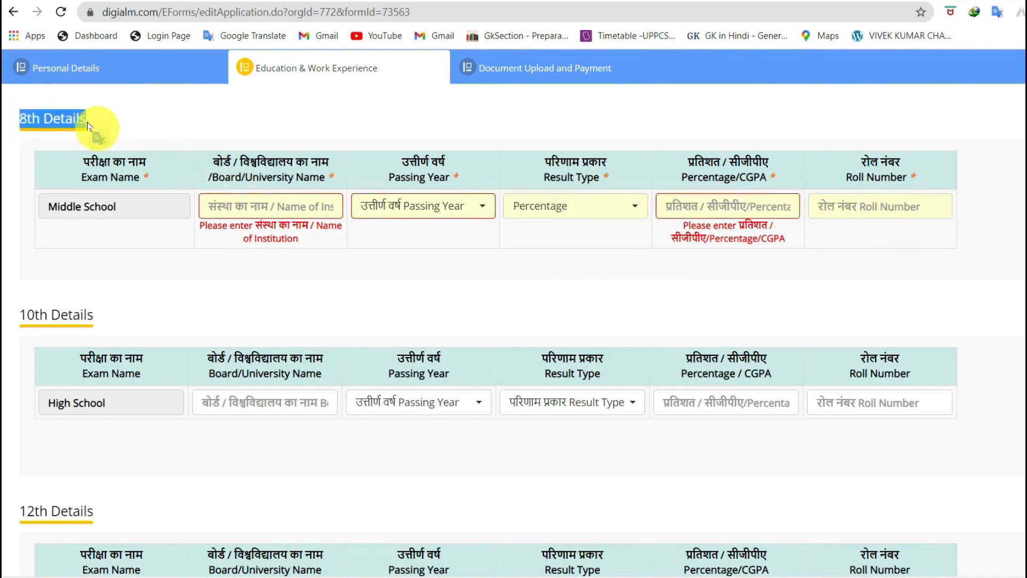
scroll(711, 271, down, 4)
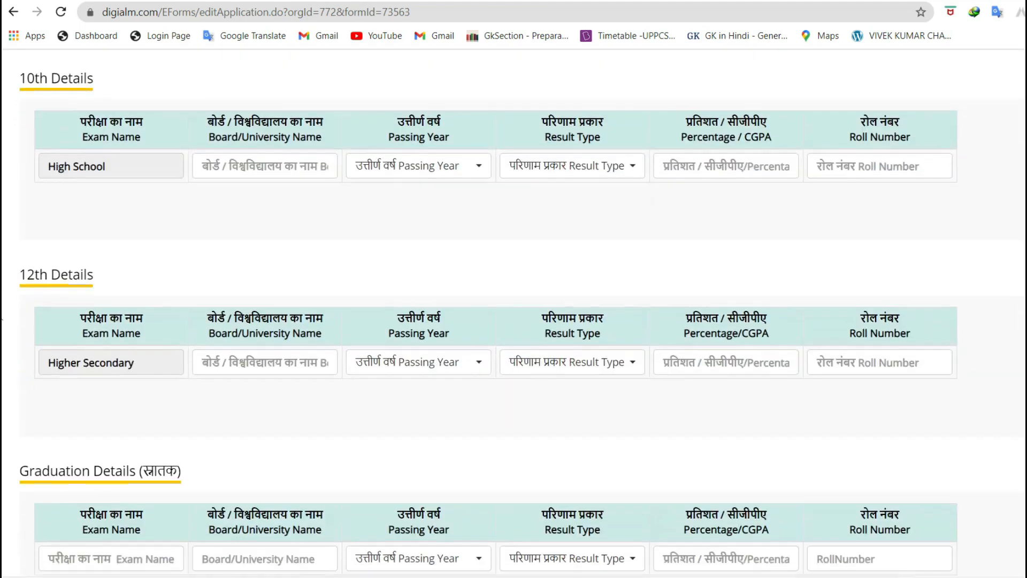
Save the education details with the Middle School row (up board, 2005, 65.85%) and dismiss the saved alert
scroll(514, 310, down, 7)
scroll(514, 310, up, 6)
scroll(163, 452, up, 8)
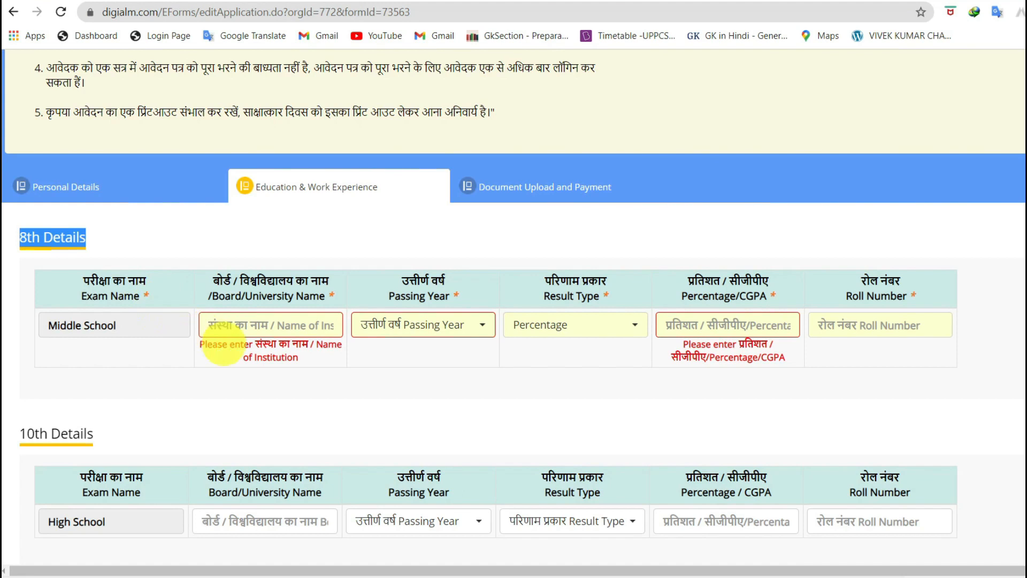
scroll(386, 396, down, 15)
scroll(385, 396, down, 2)
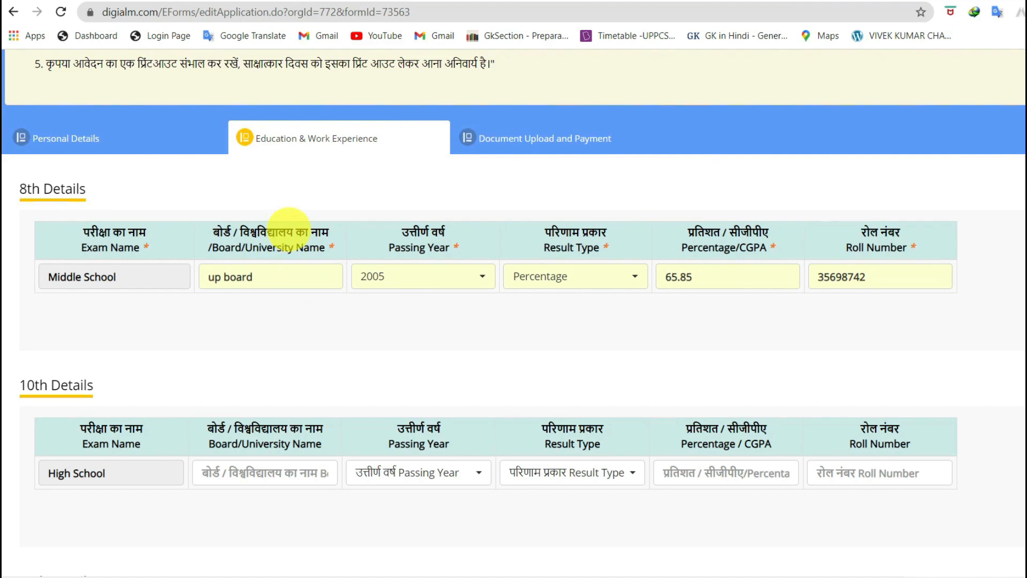
scroll(321, 355, down, 10)
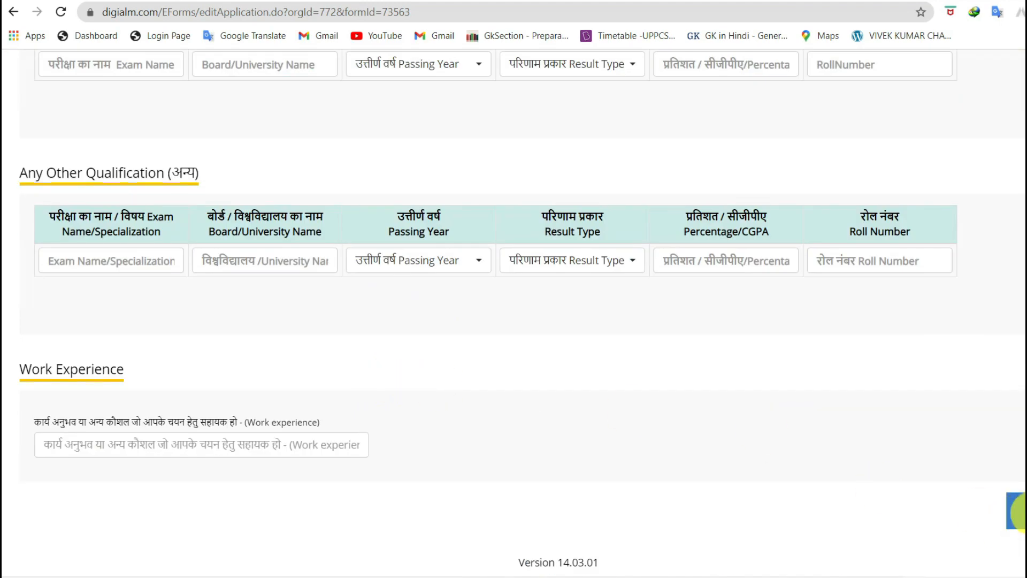
click(1017, 510)
click(693, 97)
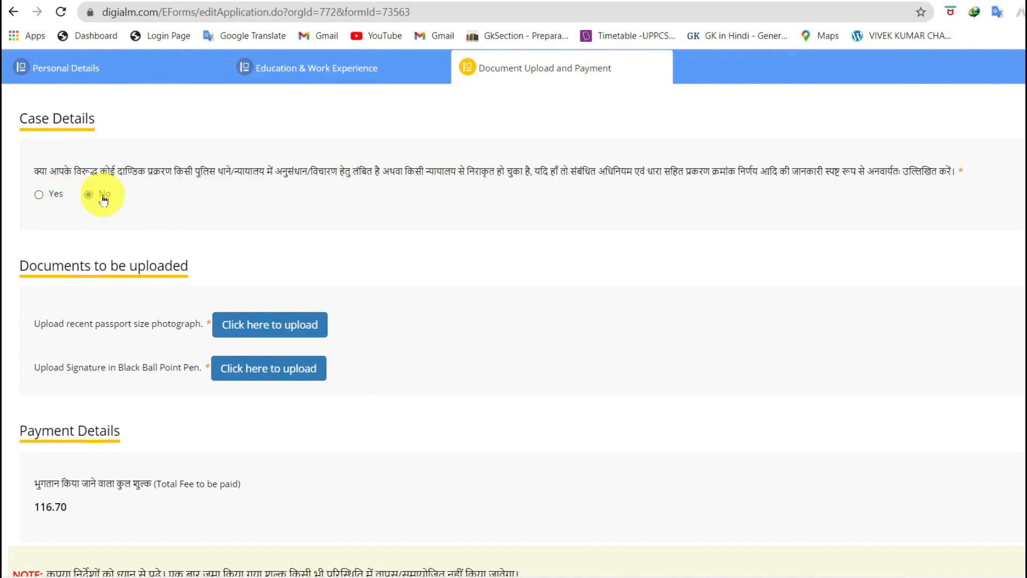
Upload the passport photograph JPG so it shows as uploaded successfully
scroll(265, 341, up, 1)
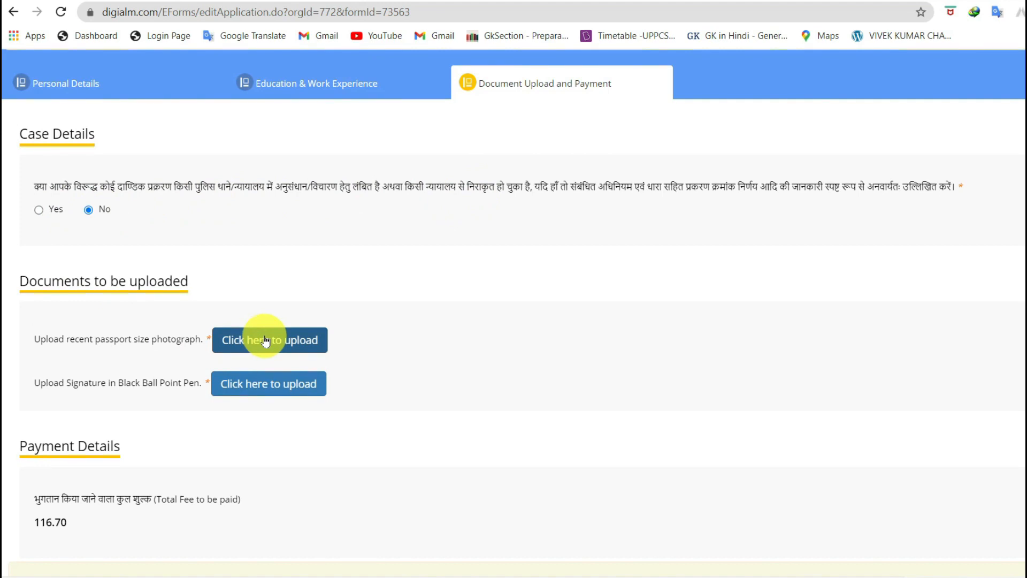
click(265, 341)
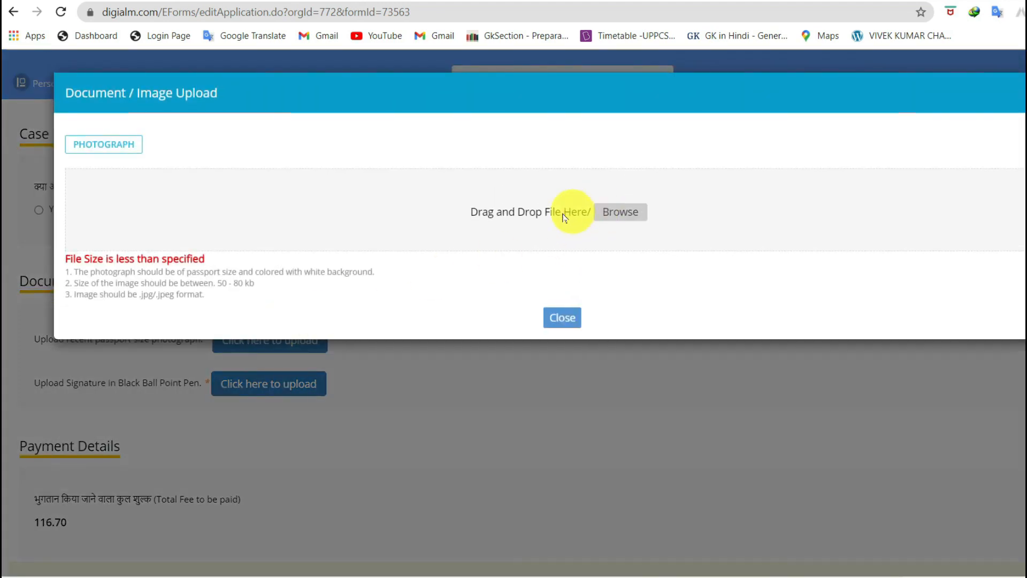
click(563, 217)
scroll(415, 304, down, 3)
click(515, 236)
double_click(521, 268)
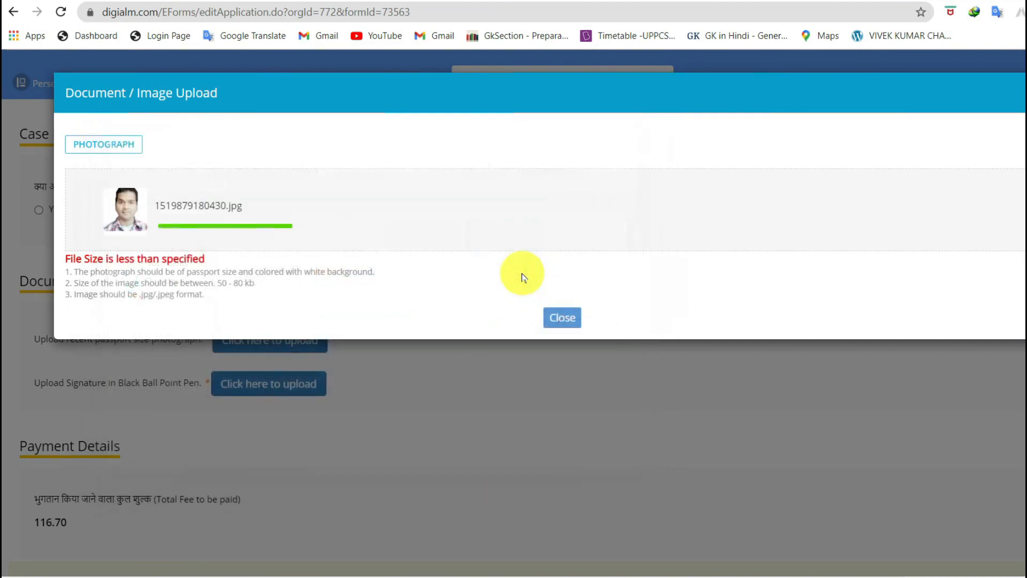
drag(70, 259, 191, 279)
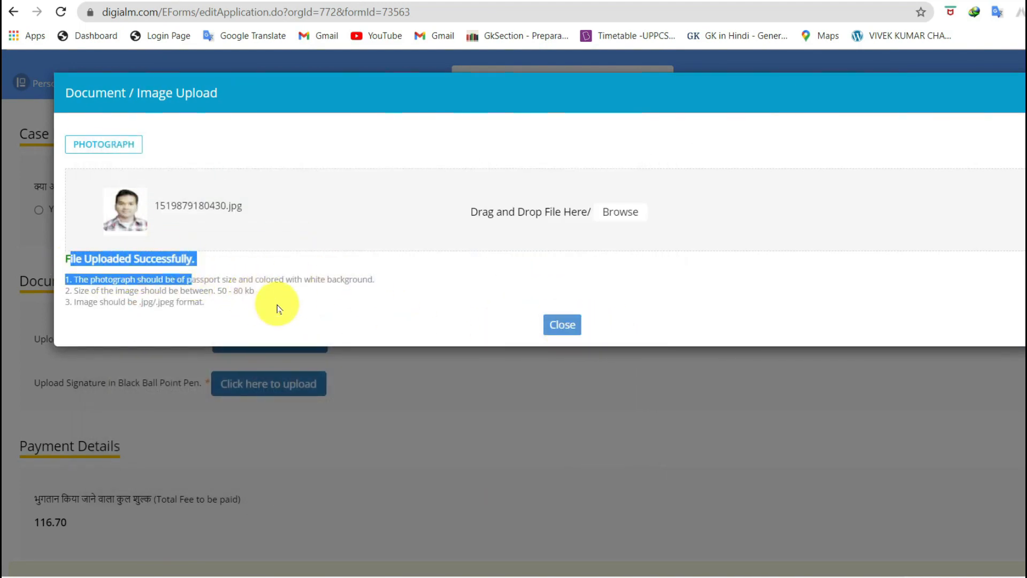
Close the photograph window and upload the signature image
click(560, 321)
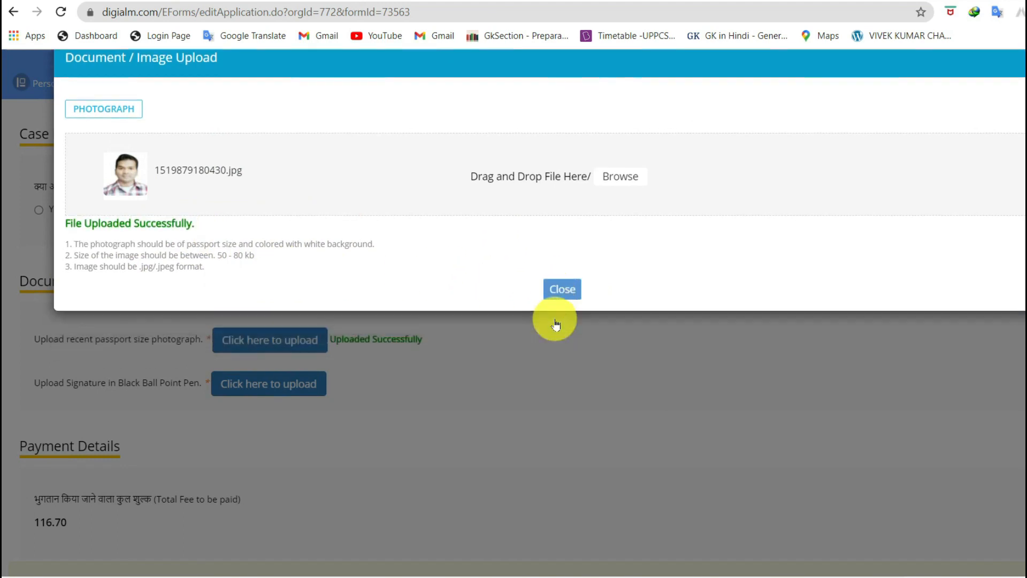
click(284, 383)
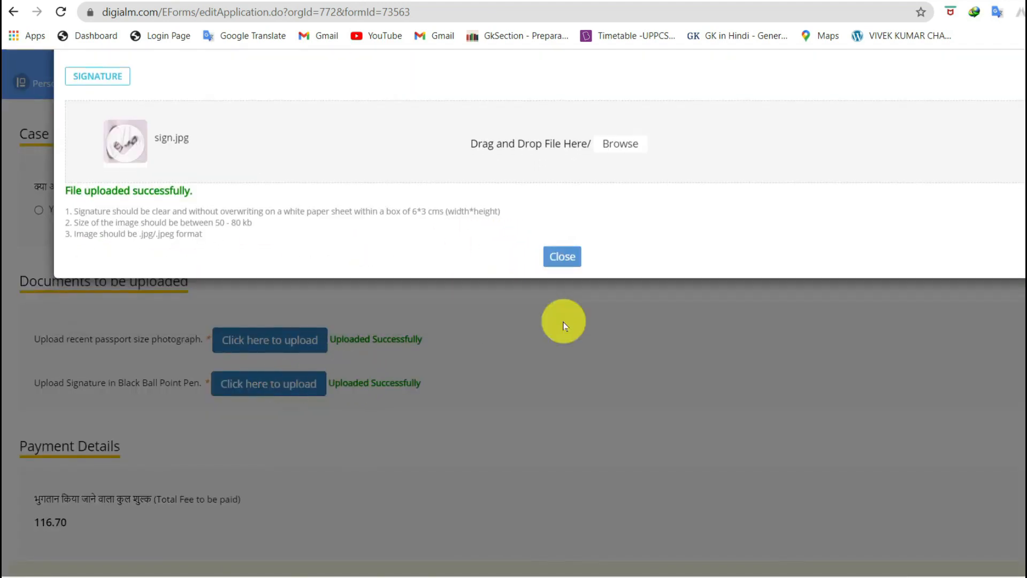
click(561, 321)
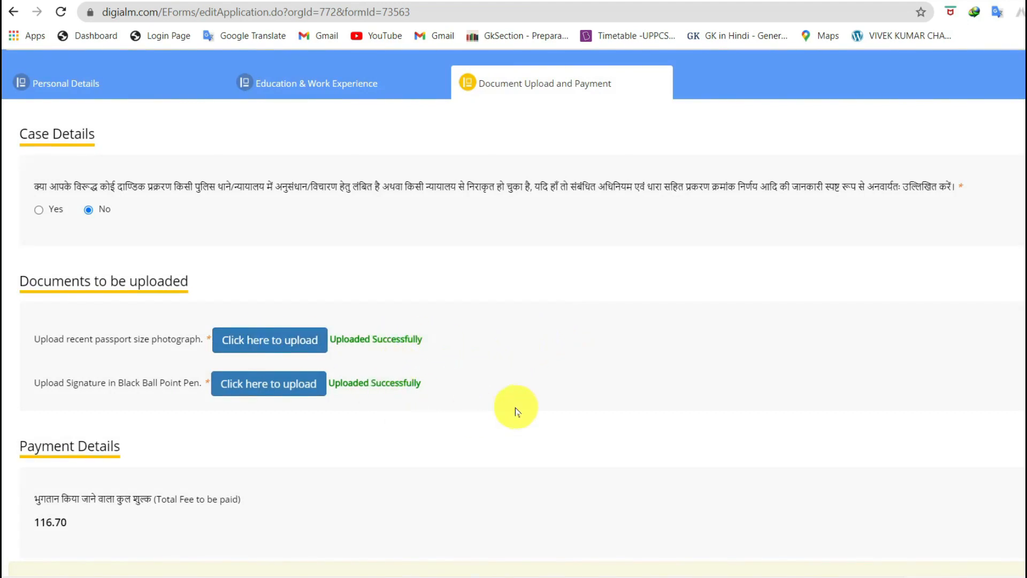
Review the 116.70 total fee, the no-refund note and the candidate declaration
scroll(1009, 349, down, 5)
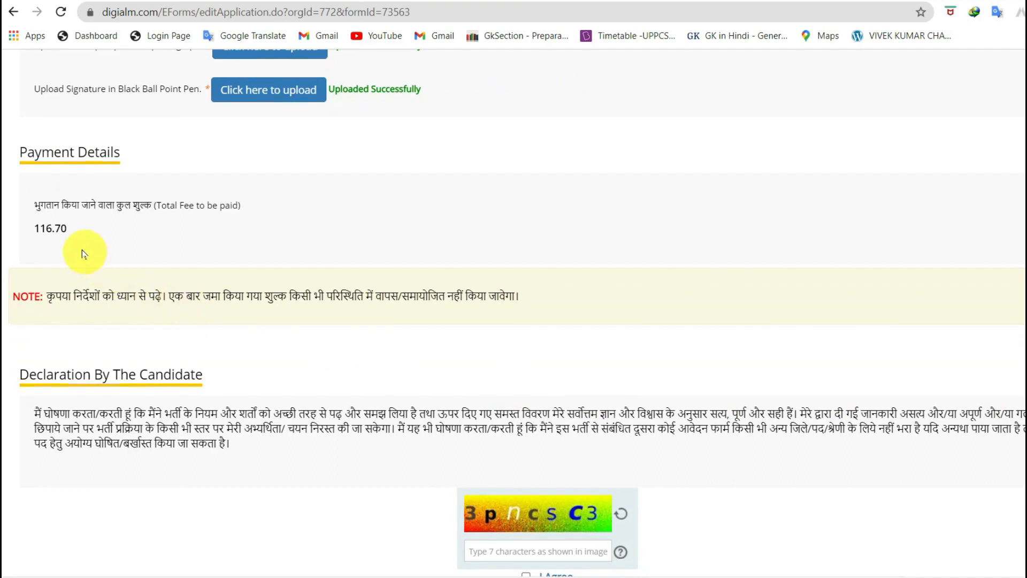
drag(66, 237, 35, 235)
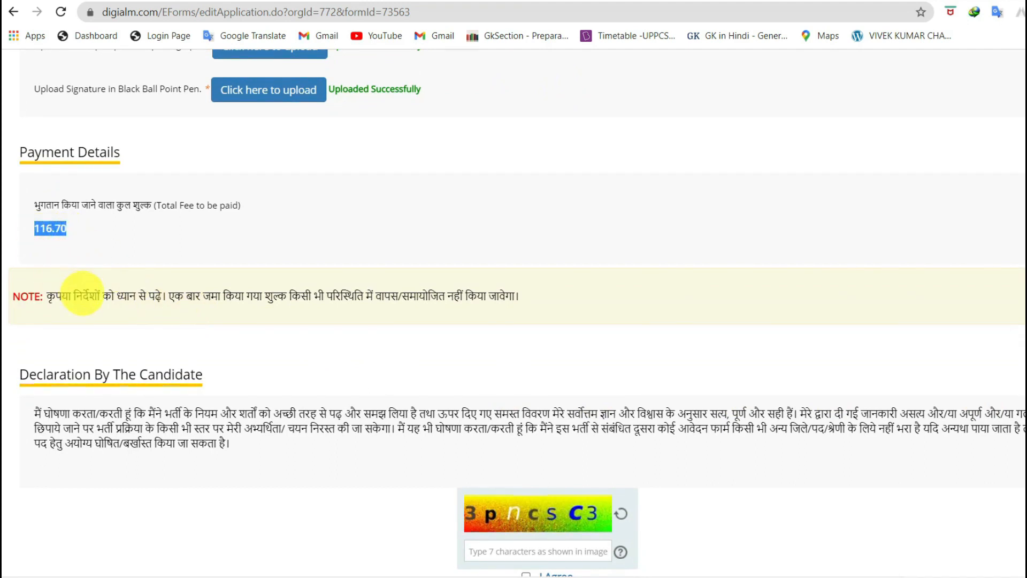
drag(79, 295, 394, 300)
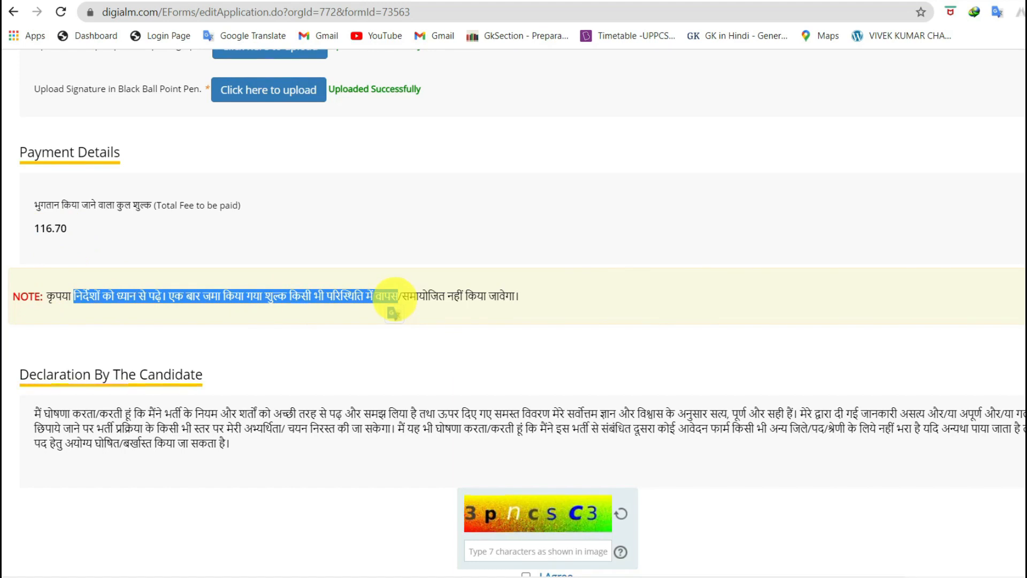
scroll(393, 307, down, 2)
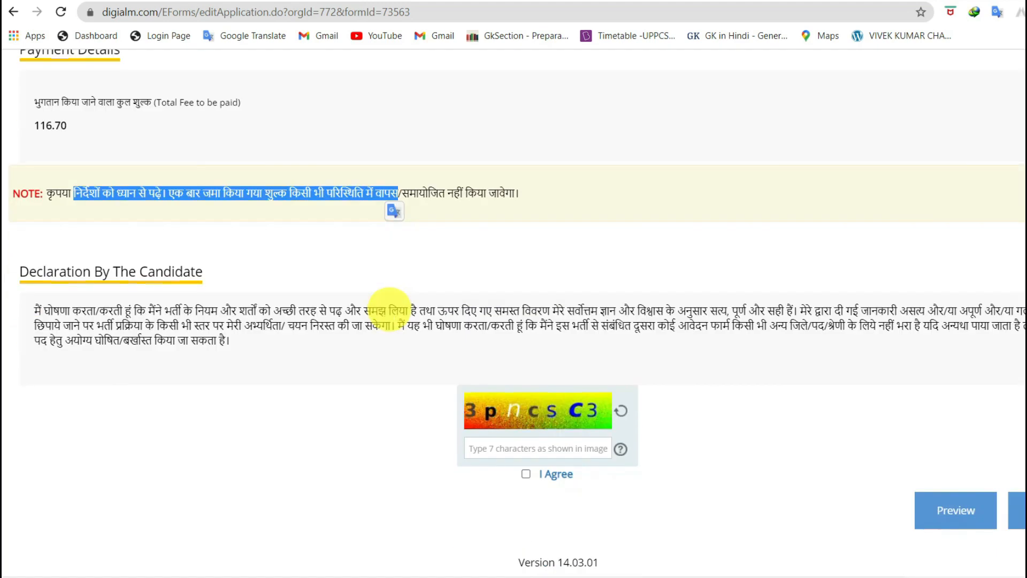
drag(34, 313, 238, 357)
Enter the captcha code and tick I Agree on the candidate declaration
click(495, 445)
text(3)
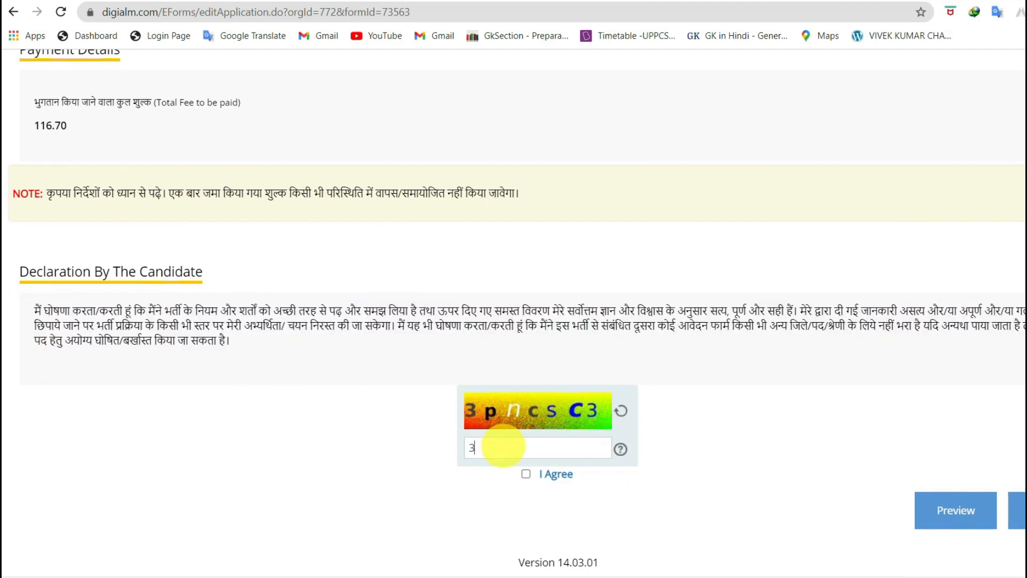
text(pncsC3)
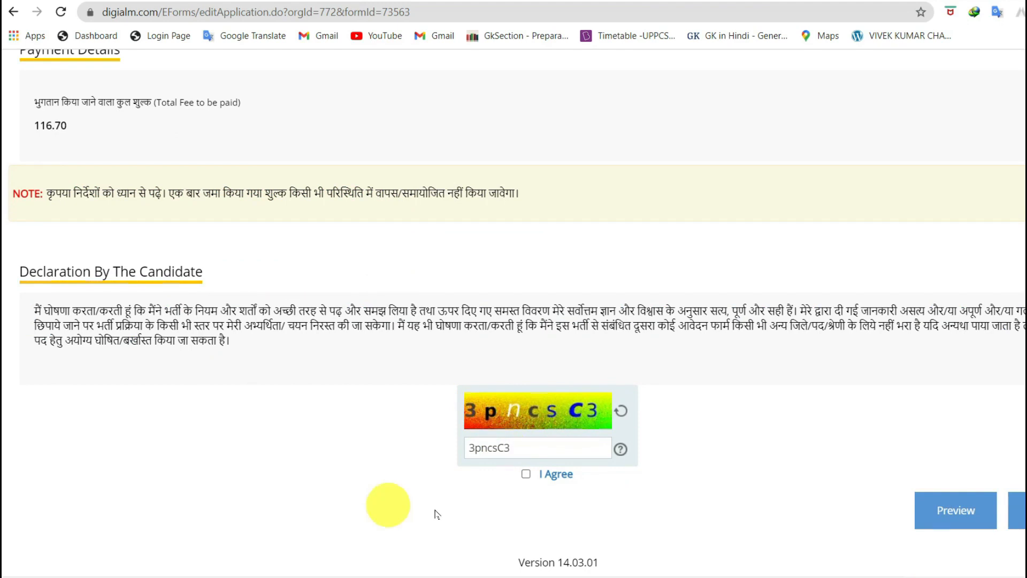
click(526, 474)
Preview the application, then submit it and confirm to reach SBIePay payment
click(968, 522)
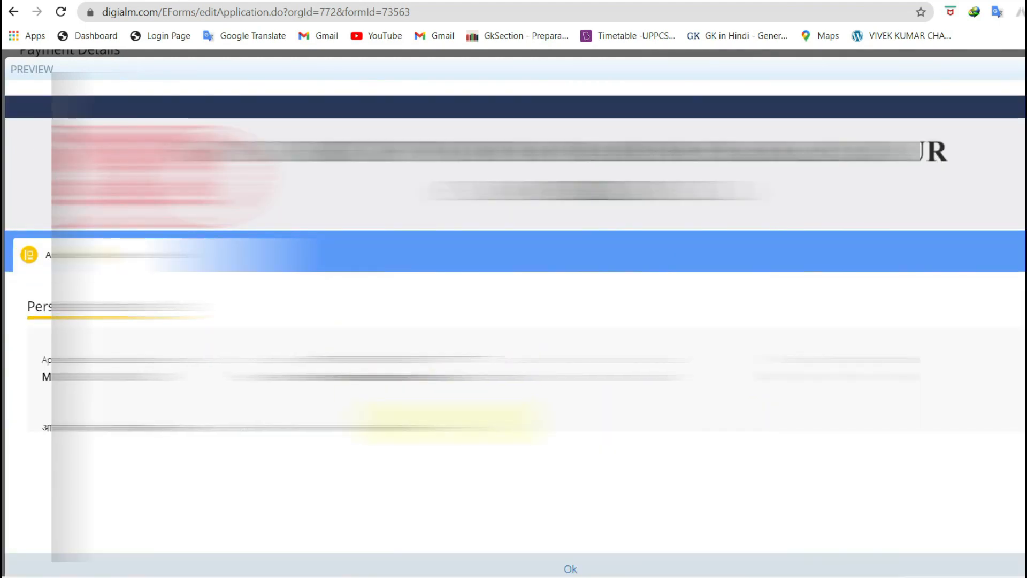
scroll(514, 321, down, 15)
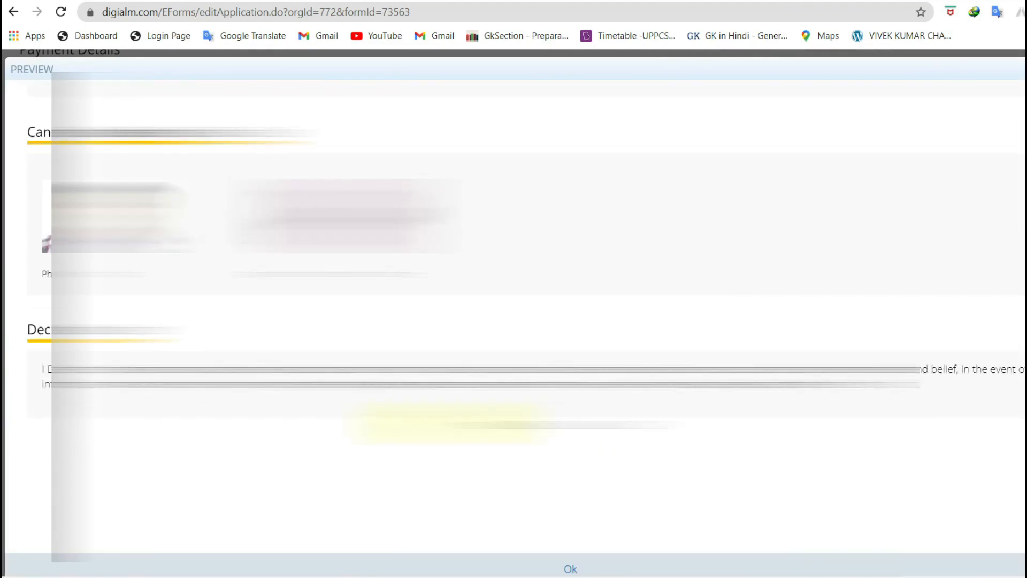
scroll(513, 321, up, 15)
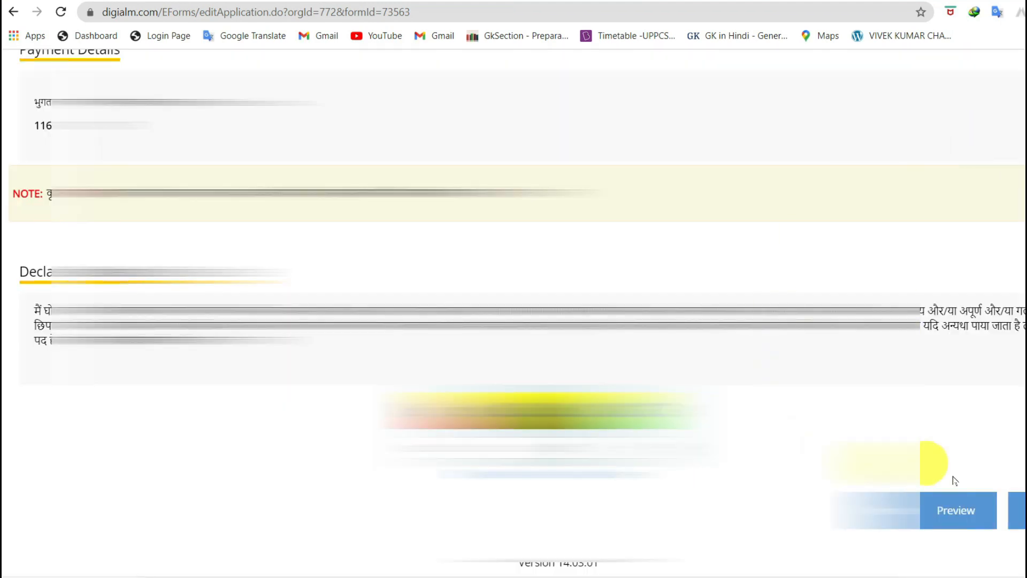
click(971, 513)
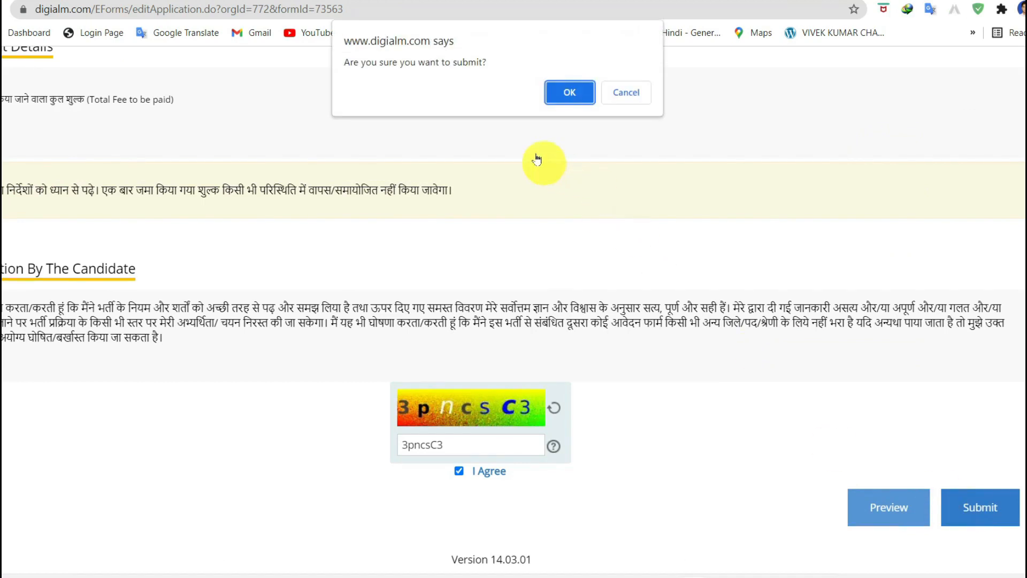
click(568, 90)
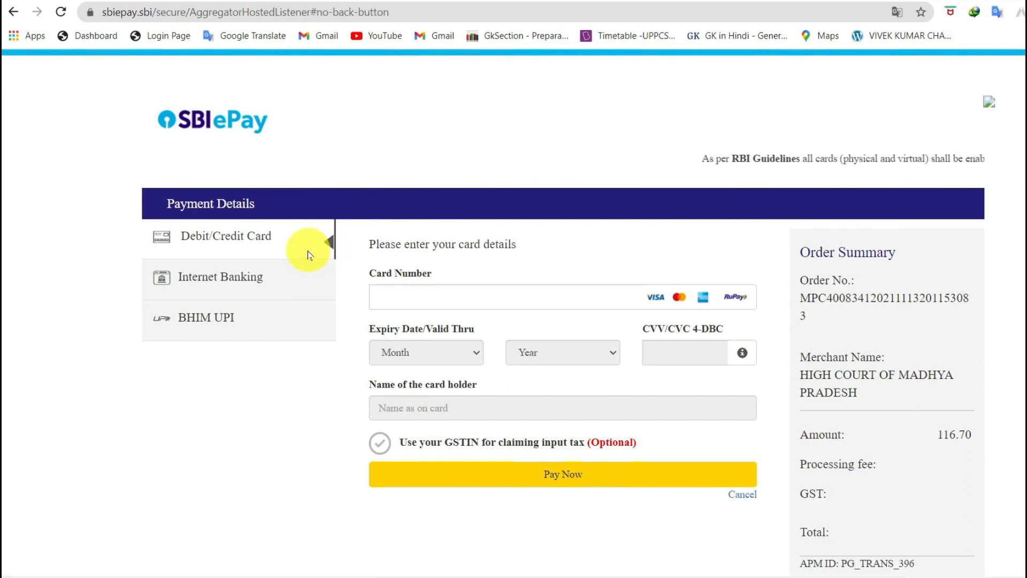
click(212, 319)
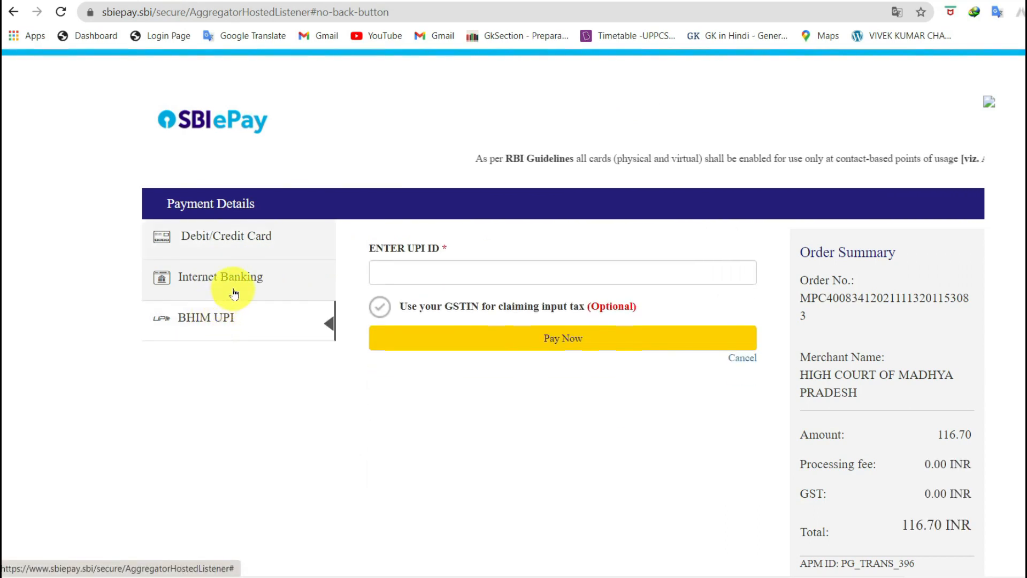
click(227, 244)
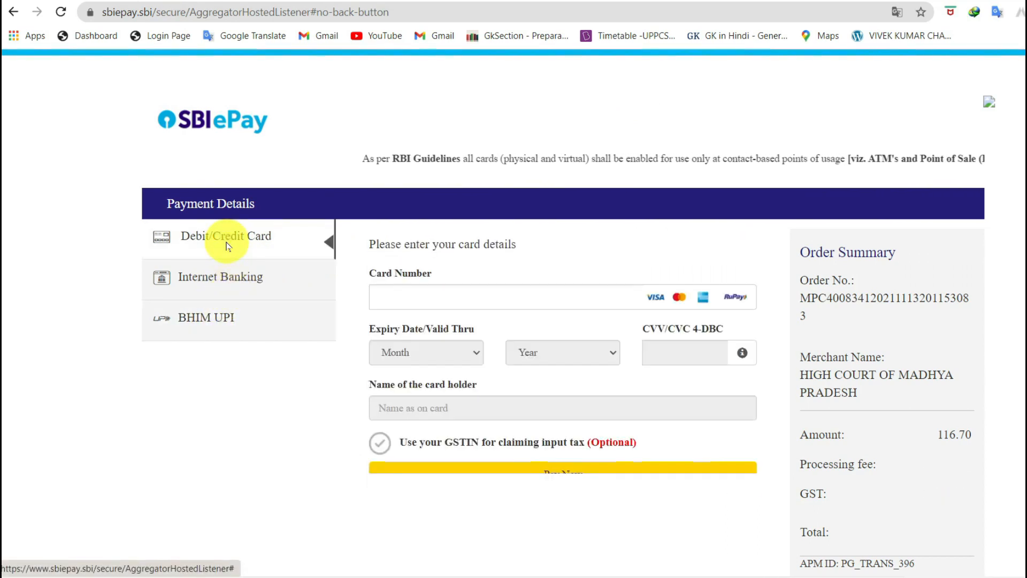
click(227, 276)
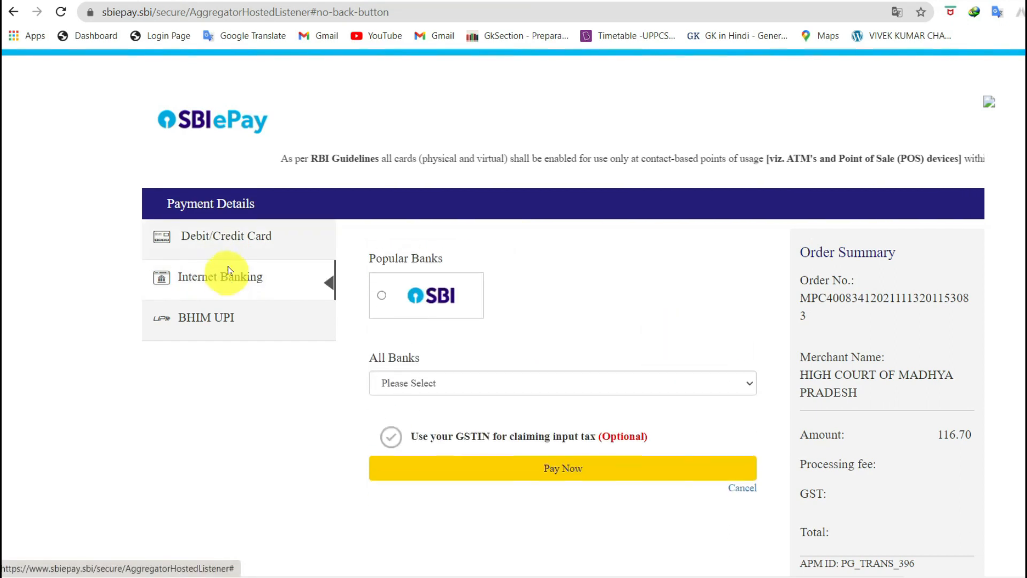
click(234, 239)
click(230, 283)
click(217, 317)
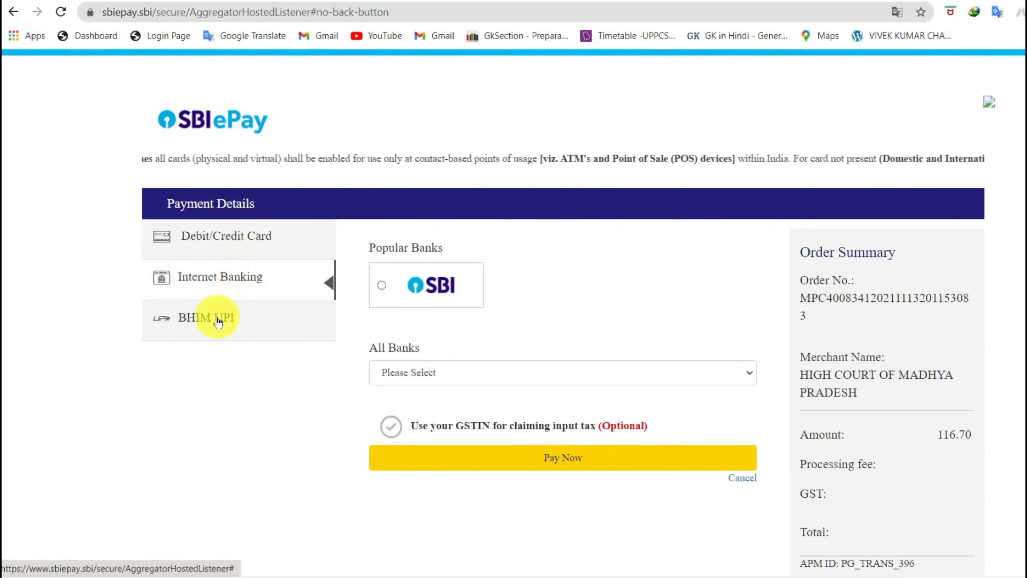
click(226, 284)
click(229, 237)
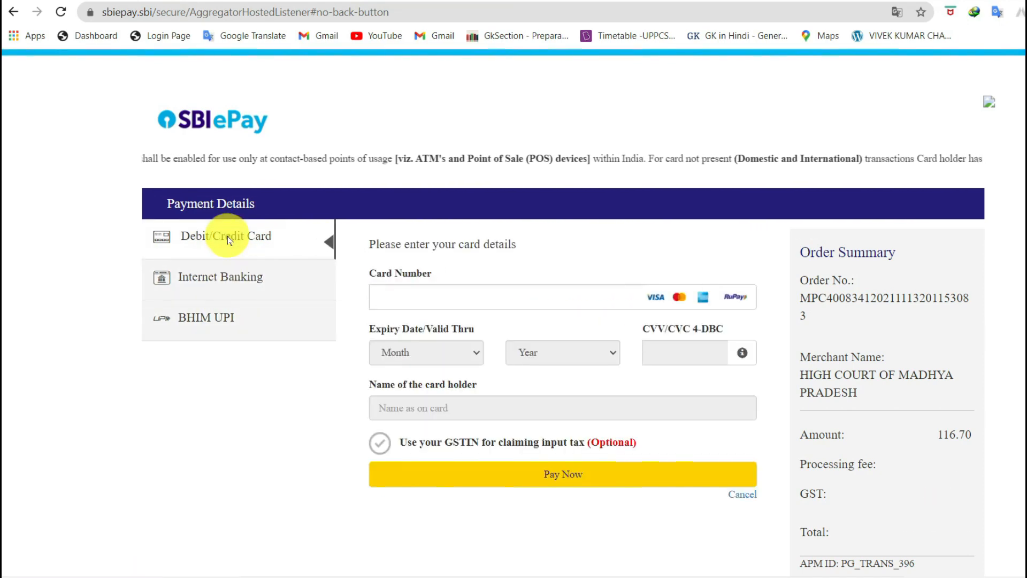